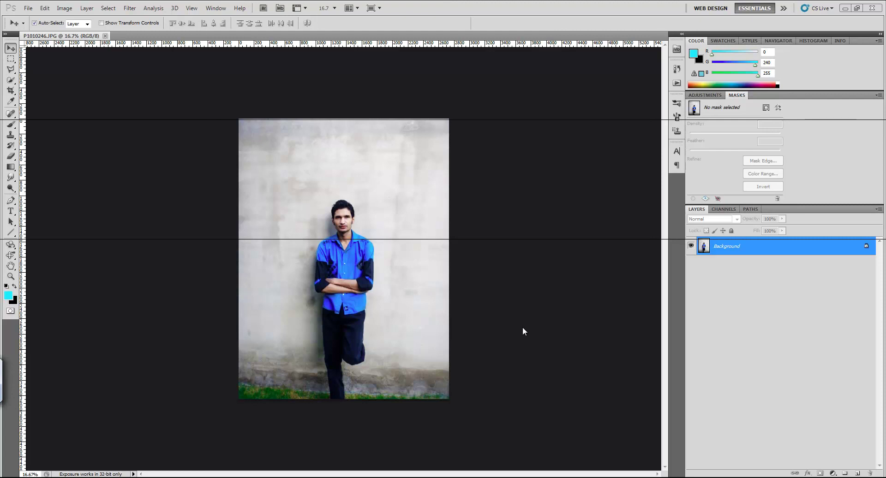
Crop tightly around the man, widening the box to the right and raising its bottom edge slightly
key("ctrl+plus")
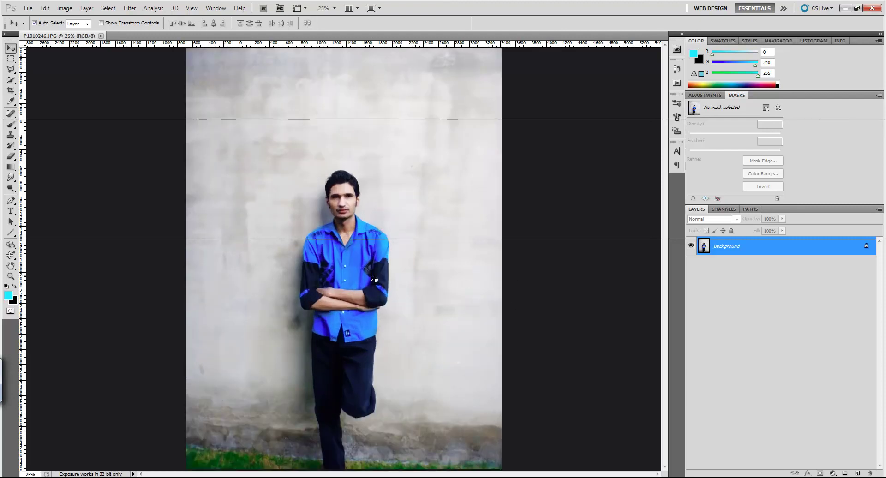
left_click(11, 91)
left_click_drag(186, 130, 389, 403)
left_click_drag(390, 267, 423, 267)
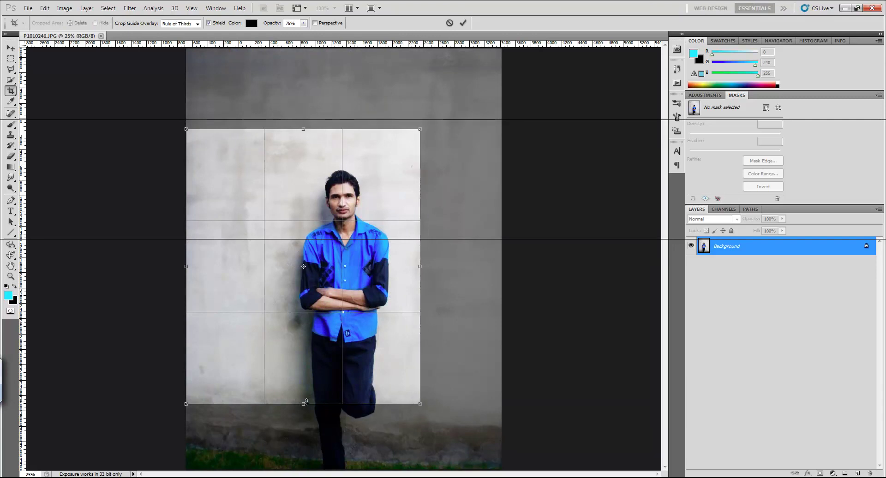
left_click_drag(304, 402, 304, 401)
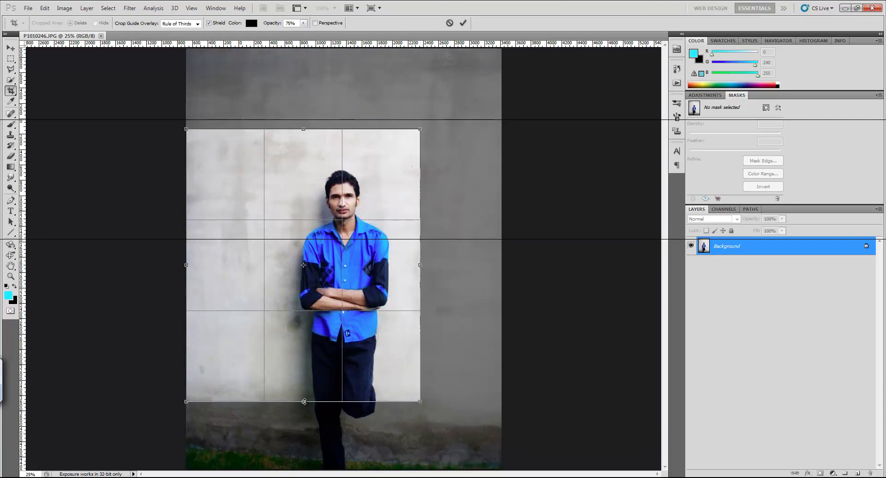
left_click(462, 22)
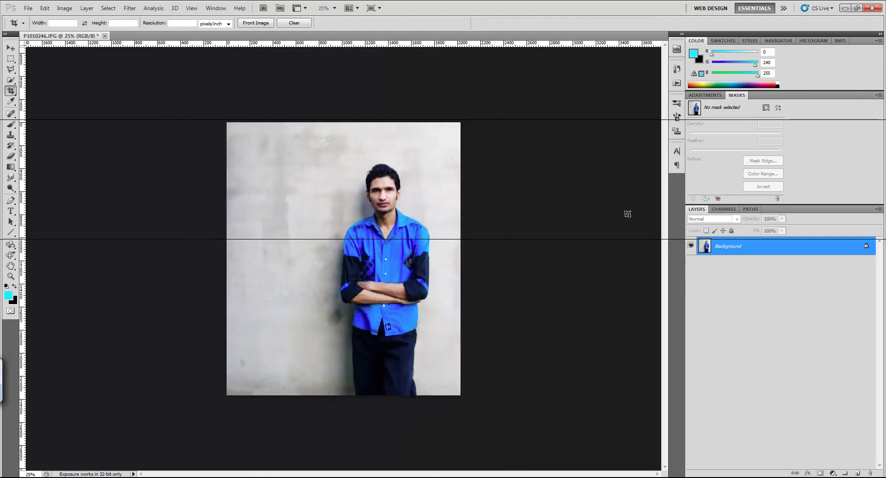
Place the graffiti wall image from the desktop and scale it to cover the whole canvas
left_click(28, 8)
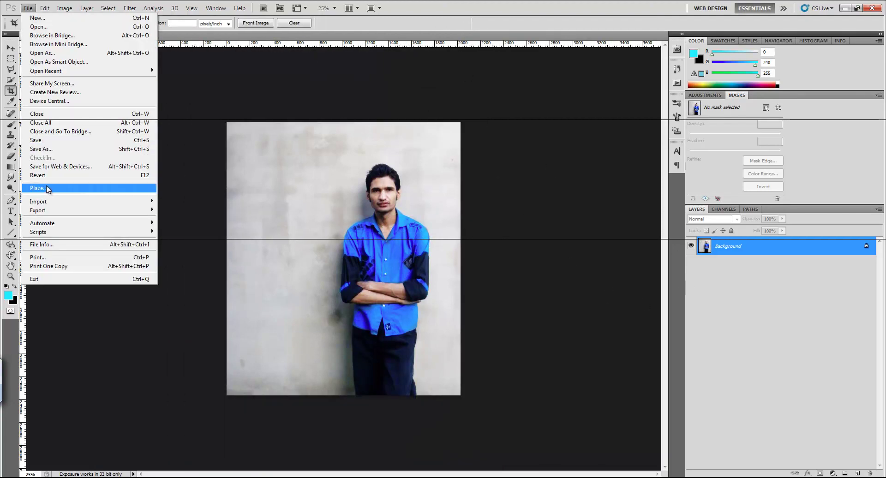
left_click(48, 186)
left_click(26, 72)
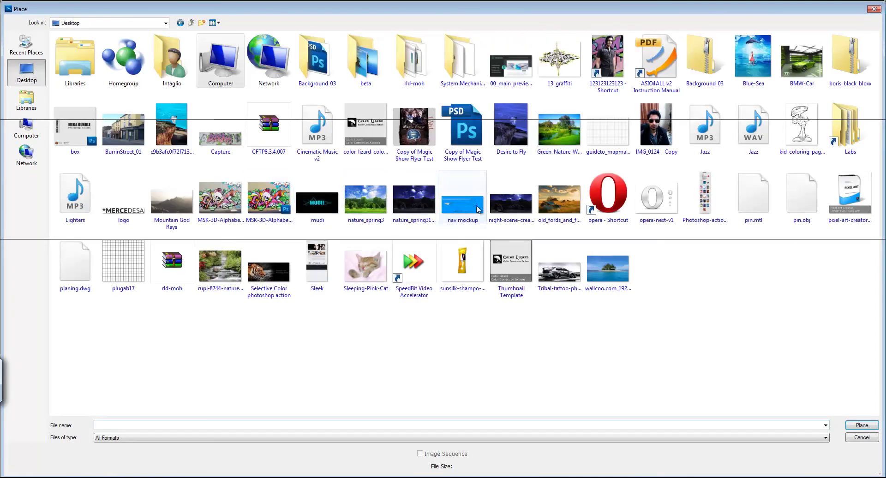
double_click(213, 205)
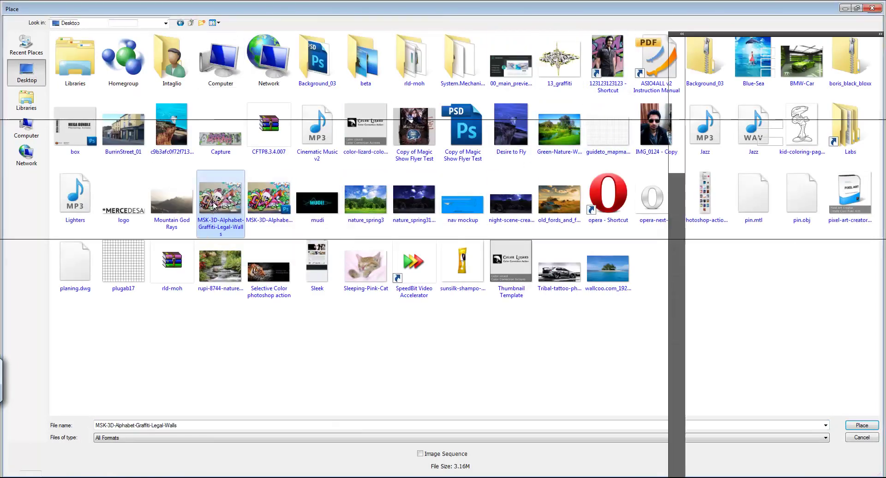
left_click_drag(389, 228, 534, 119)
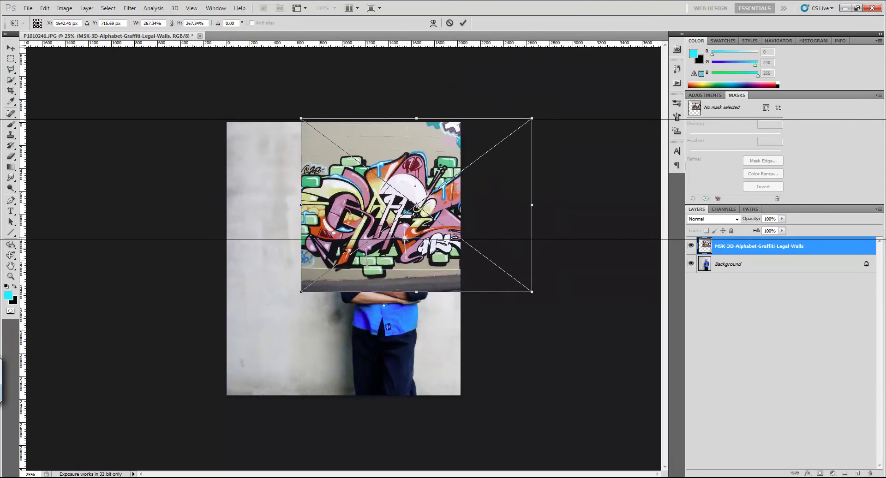
left_click_drag(302, 292, 92, 447)
left_click_drag(527, 124, 516, 95)
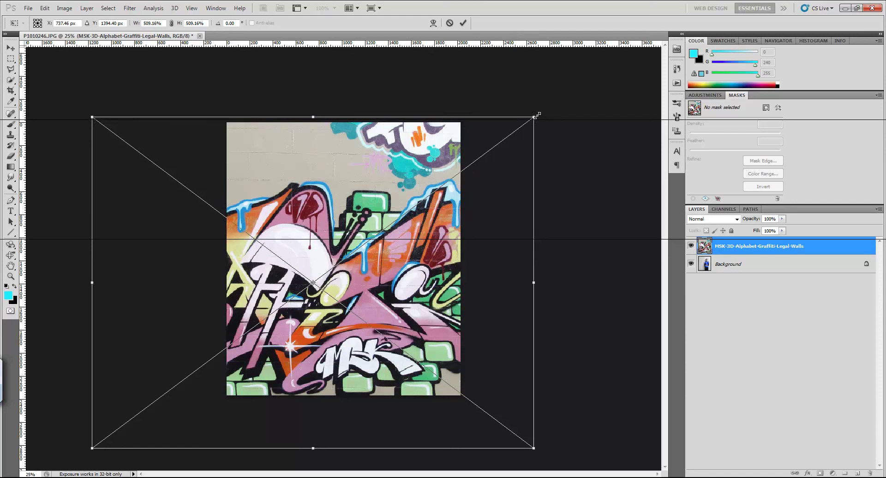
left_click(465, 25)
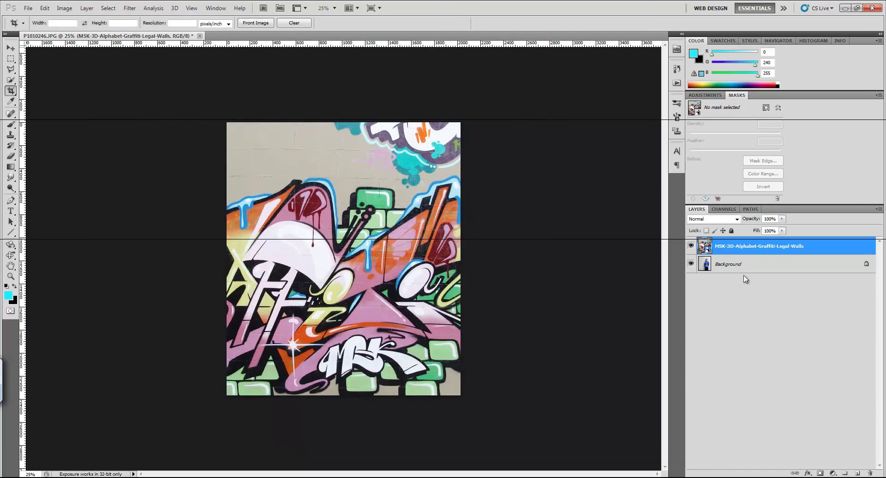
Hide the graffiti layer and unlock the background photo as Layer 0, zoomed to 50%
left_click(691, 245)
double_click(728, 264)
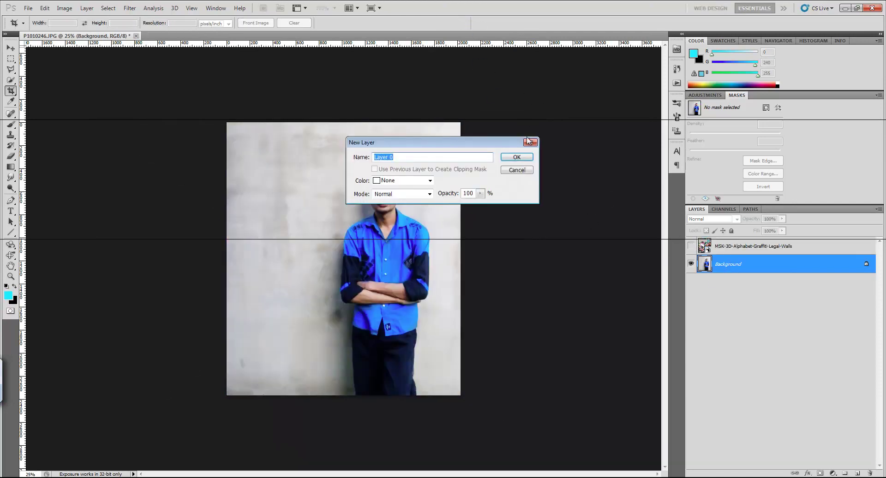
left_click(528, 157)
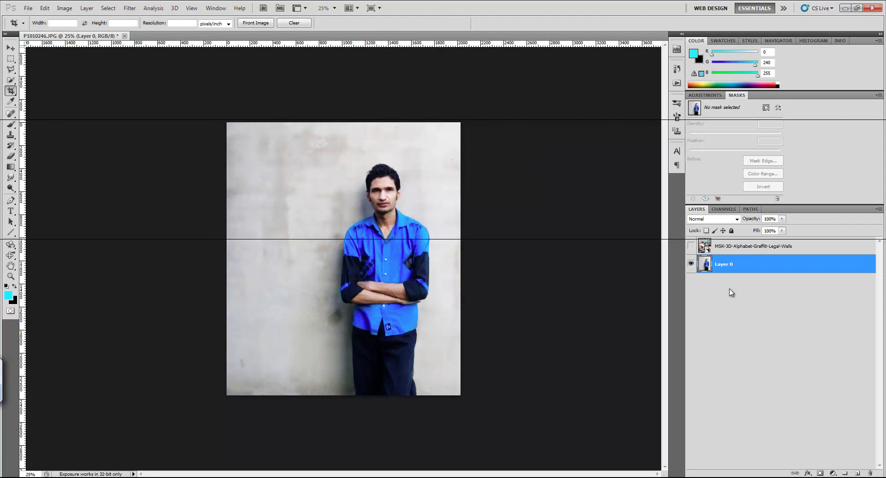
key("ctrl+plus")
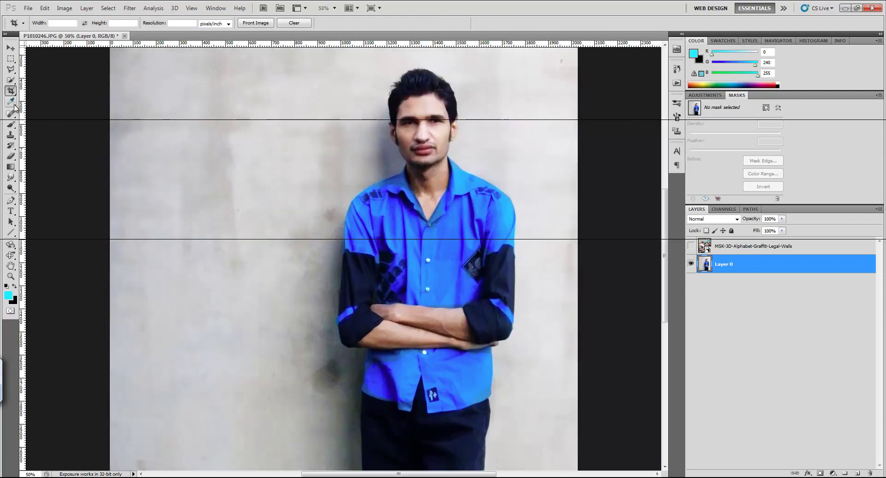
Quick-select the shirt front, trousers, left sleeve, both shoulders and collar, then zoom to 100%
left_click(10, 79)
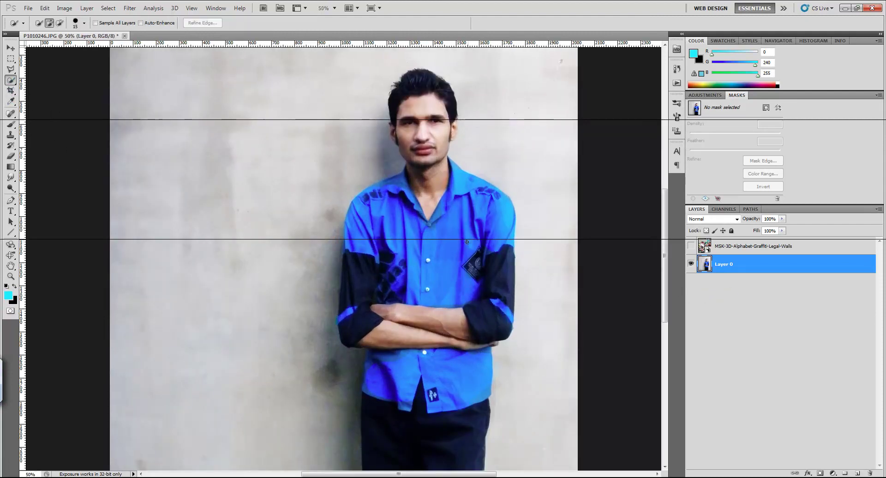
left_click_drag(463, 242, 468, 348)
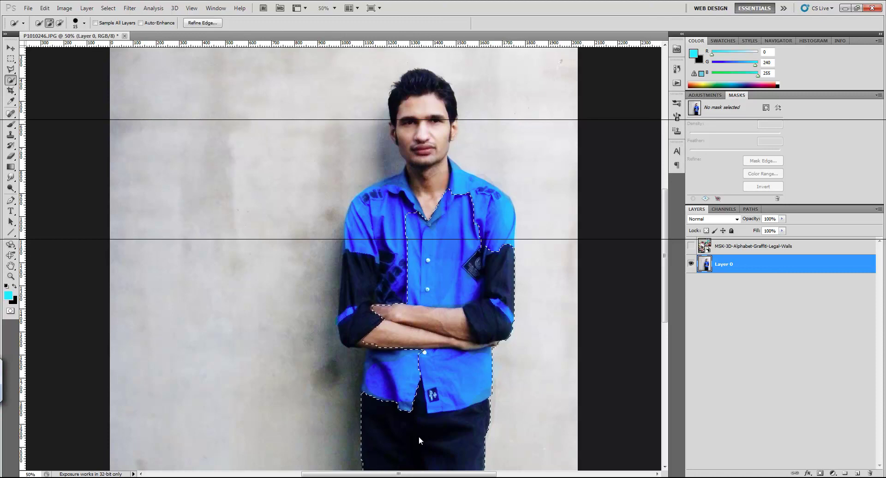
scroll(468, 347, "down", 3)
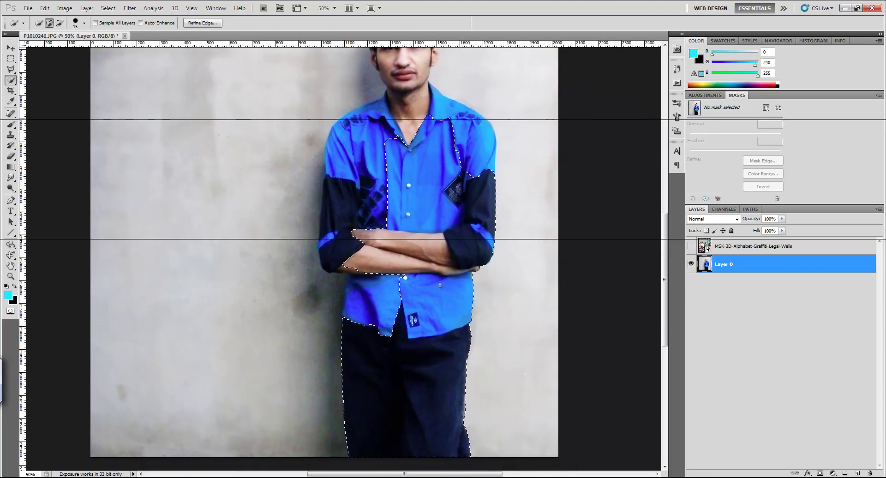
left_click_drag(392, 316, 356, 281)
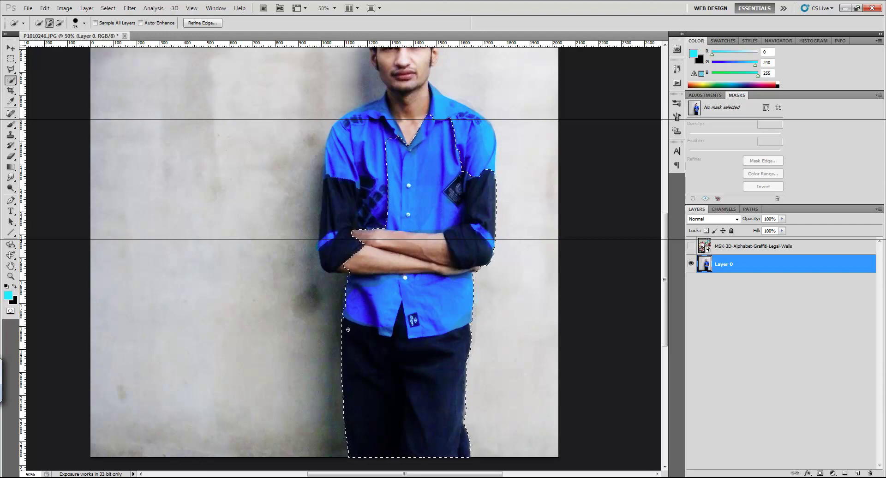
left_click_drag(346, 293, 352, 228)
left_click_drag(408, 222, 465, 154)
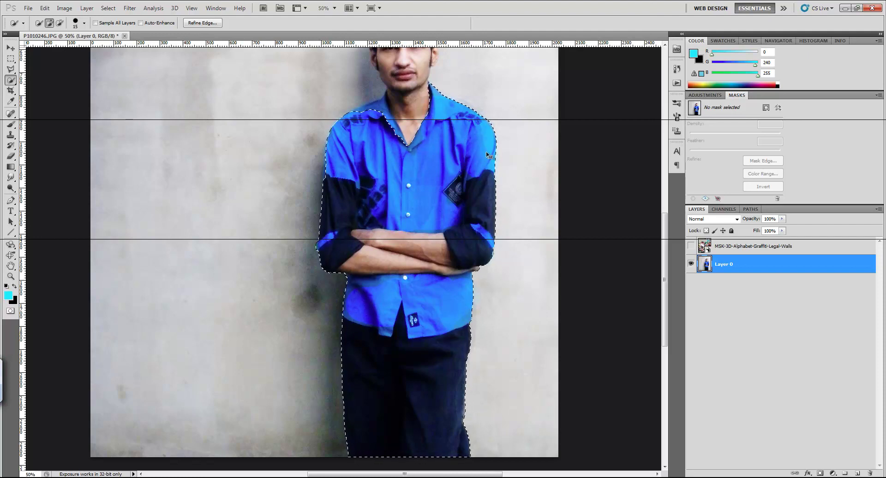
key("ctrl+plus")
key("ctrl+plus")
left_click_drag(518, 128, 194, 394)
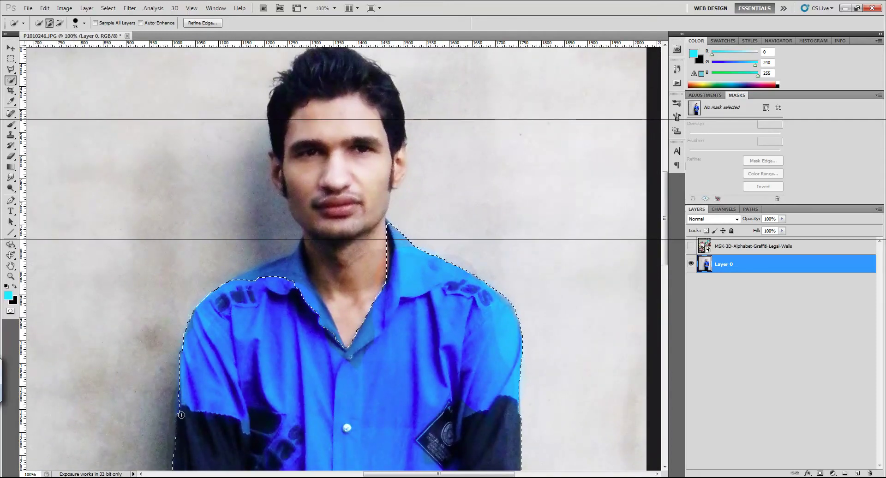
Extend the selection over the neck, face and hair, subtracting the wall beside the face and shoulder
left_click_drag(179, 407, 337, 322)
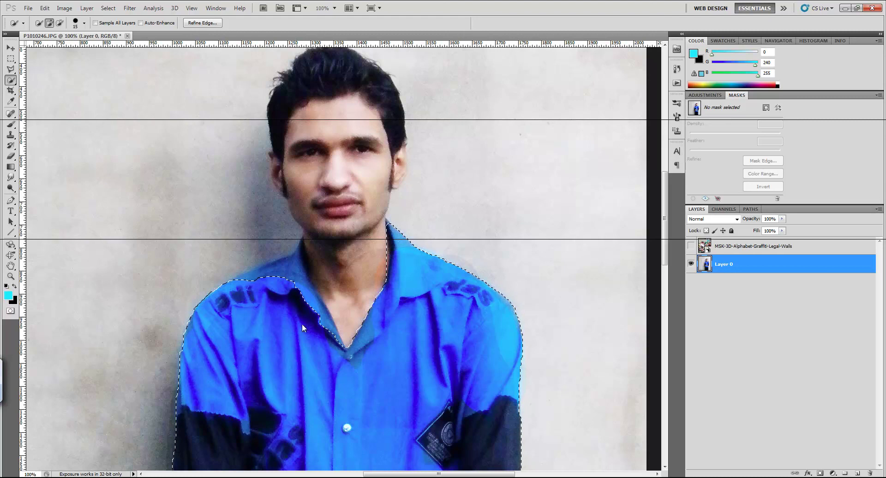
mouse_move(326, 228)
left_mouse_down()
mouse_move(346, 104)
mouse_move(342, 71)
mouse_move(354, 119)
mouse_move(341, 127)
left_mouse_up()
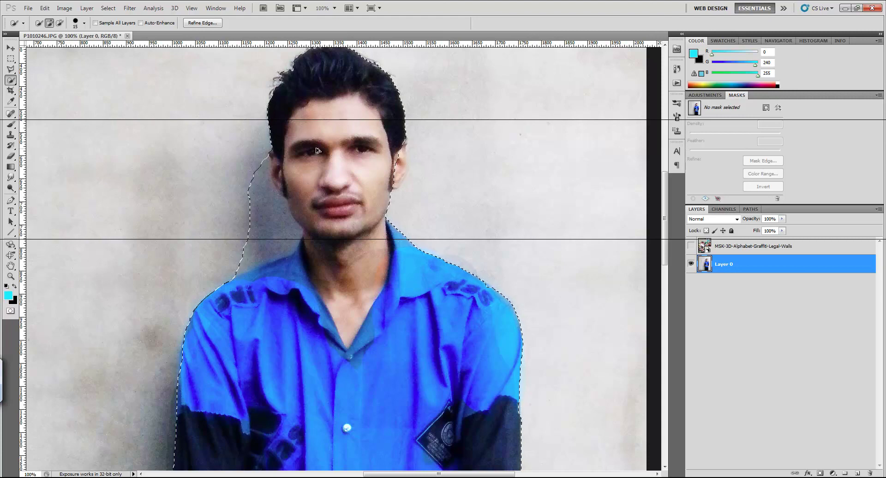
key("alt")
mouse_move(261, 189)
left_mouse_down()
mouse_move(280, 217)
mouse_move(279, 210)
mouse_move(257, 217)
mouse_move(236, 270)
left_mouse_up()
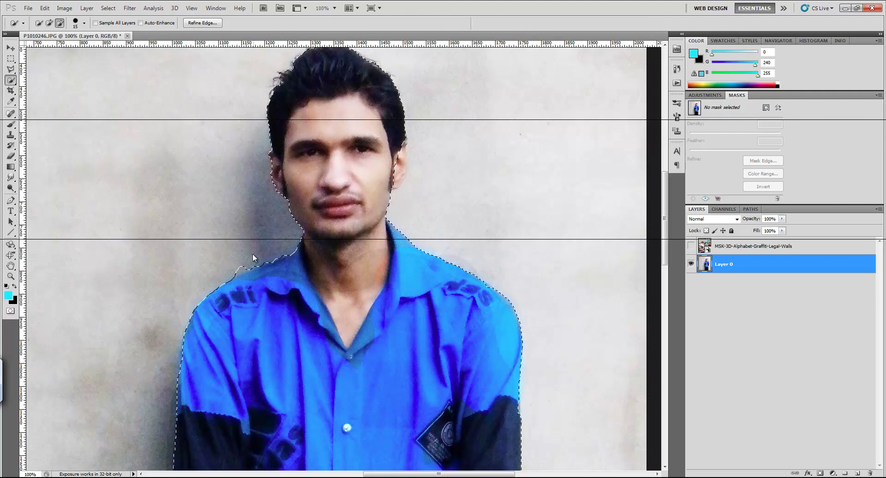
mouse_move(237, 272)
left_mouse_down()
mouse_move(249, 261)
mouse_move(244, 266)
mouse_move(279, 264)
mouse_move(256, 283)
left_mouse_up()
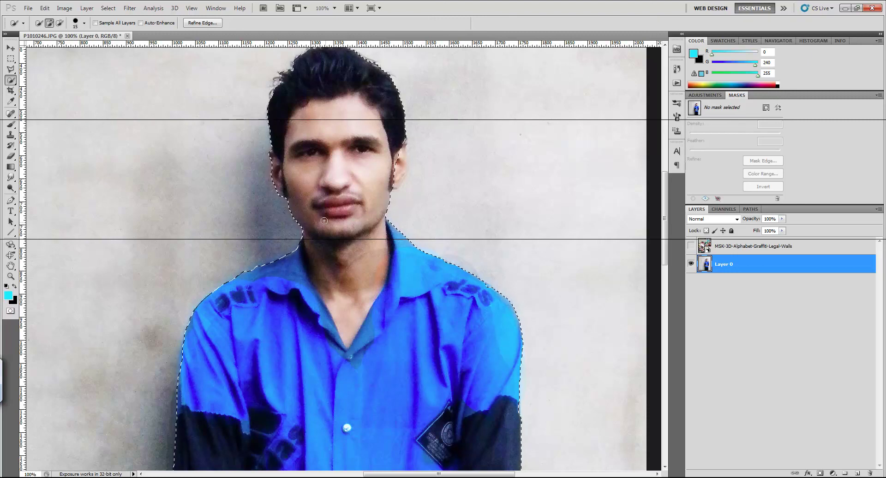
Add the right ear and earlobe, then check the selection edges around the head and trousers
left_click(401, 161)
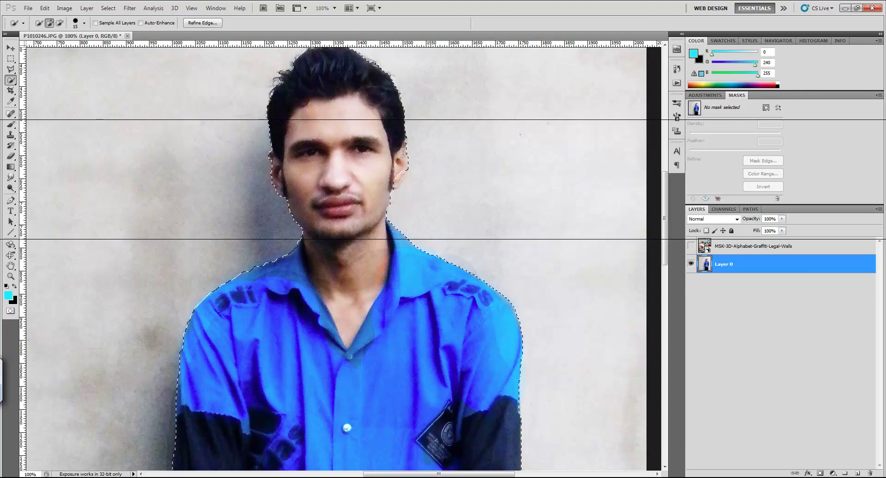
left_click_drag(401, 161, 391, 189)
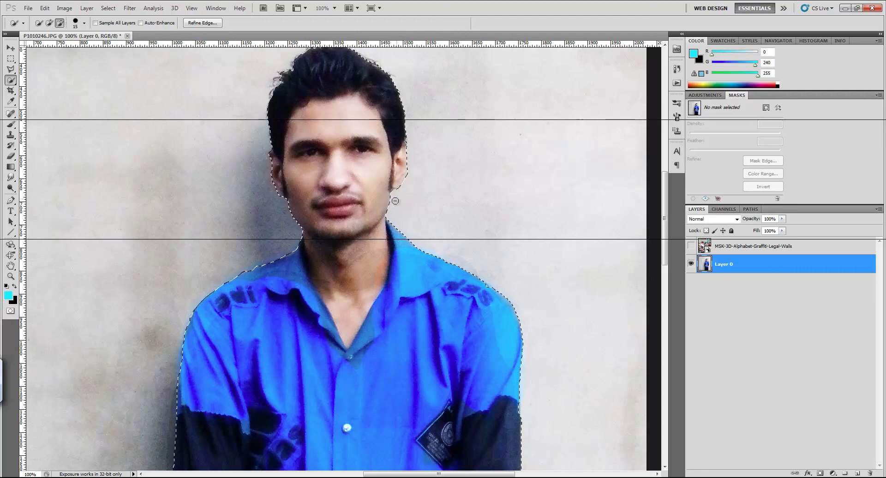
left_click_drag(369, 125, 376, 162)
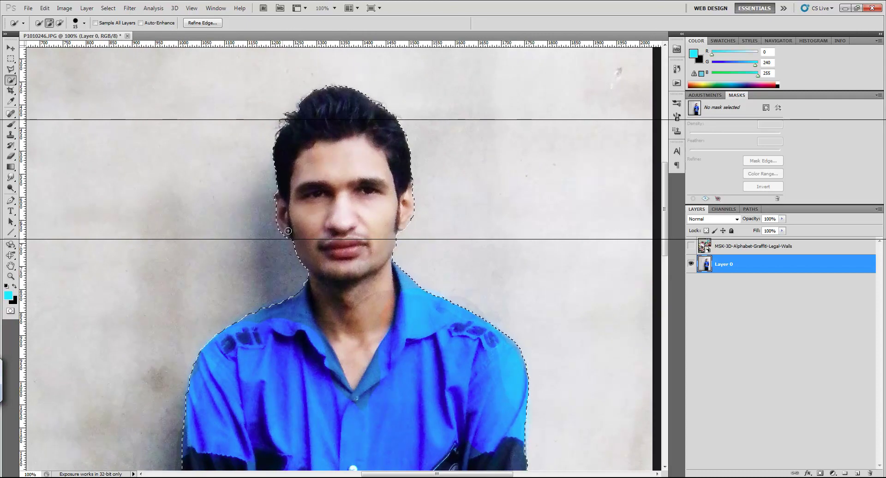
mouse_move(424, 363)
left_mouse_down()
mouse_move(417, 338)
mouse_move(432, 140)
left_mouse_up()
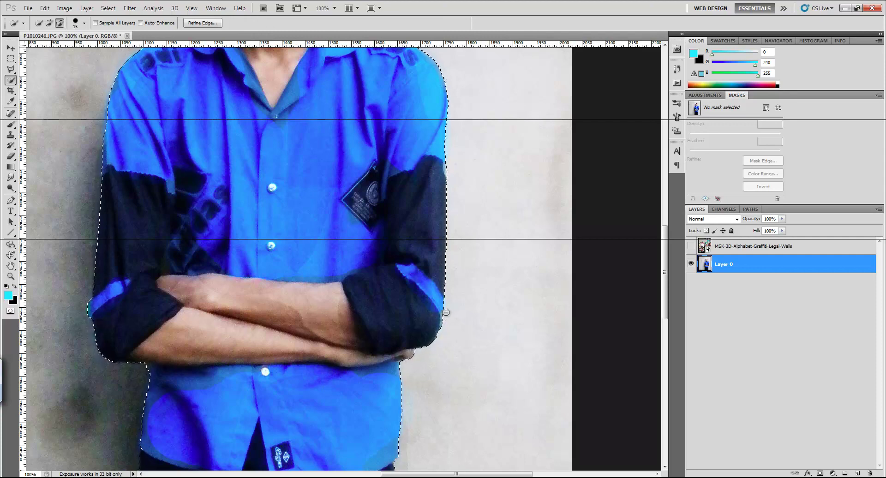
left_click_drag(396, 357, 421, 273)
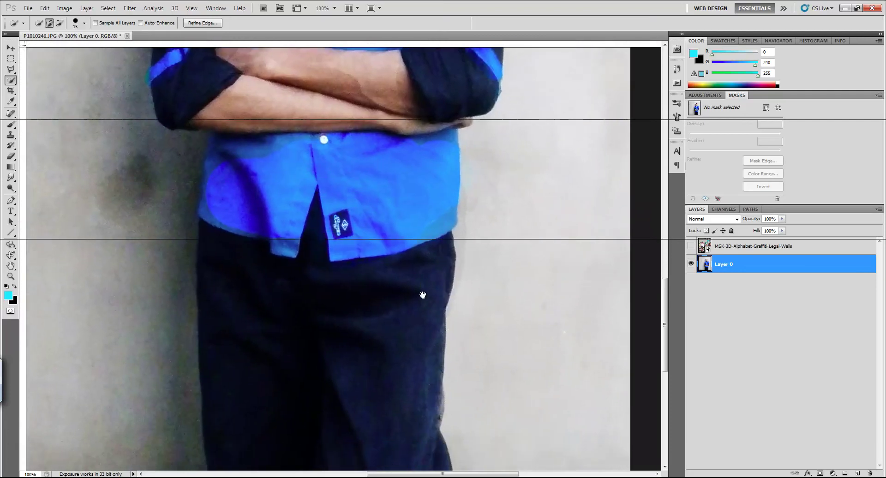
scroll(401, 370, "up", 1)
scroll(405, 348, "up", 2)
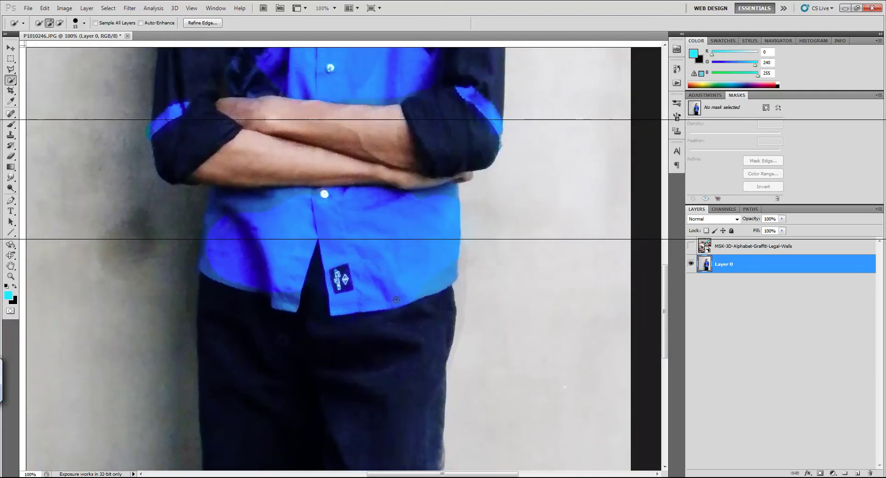
scroll(406, 323, "up", 2)
scroll(409, 297, "up", 1)
scroll(409, 297, "down", 2)
scroll(415, 297, "down", 1)
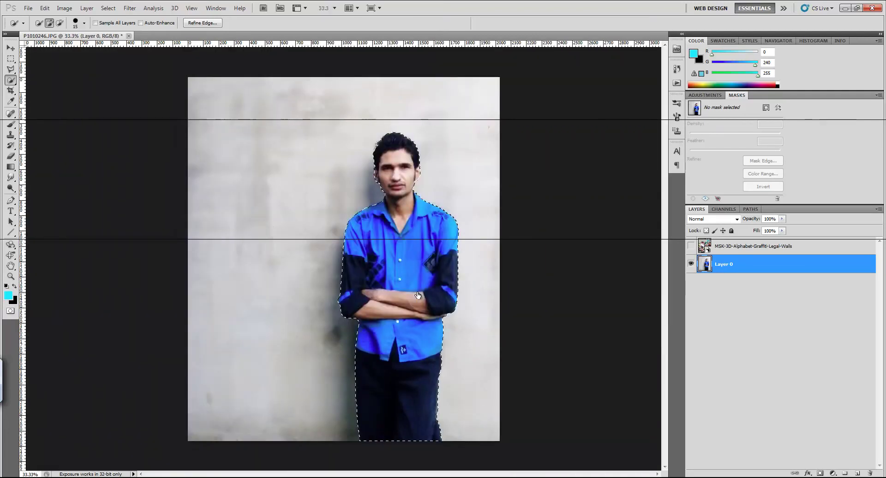
Mask Layer 0 to the selected man and open Mask Edge refinement, leaving Decontaminate Colors off
left_click(822, 473)
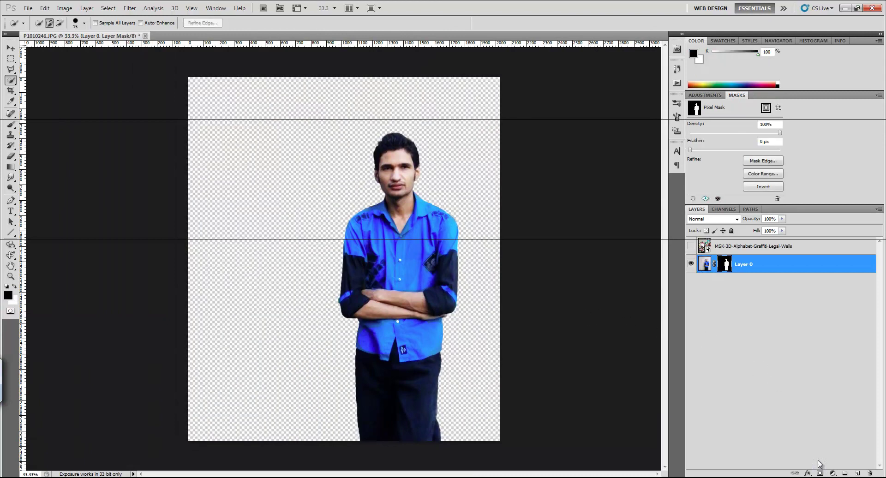
left_click(764, 161)
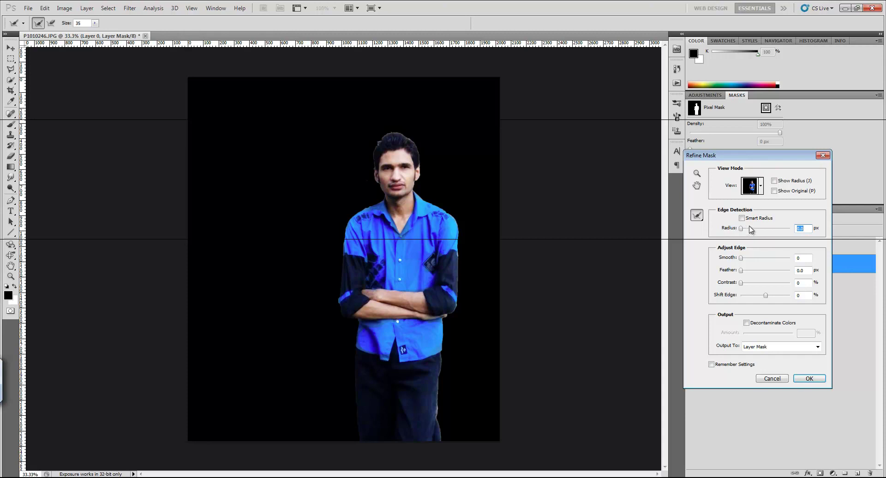
left_click(760, 324)
key("ctrl+plus")
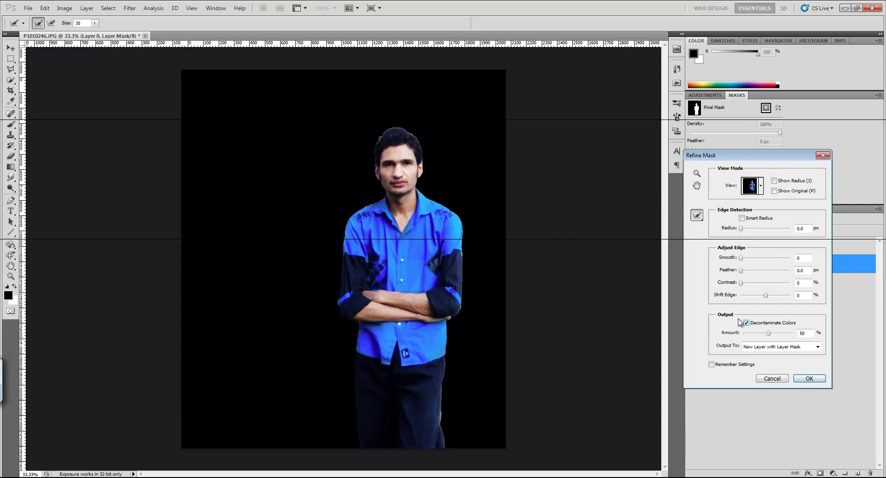
key("alt+d")
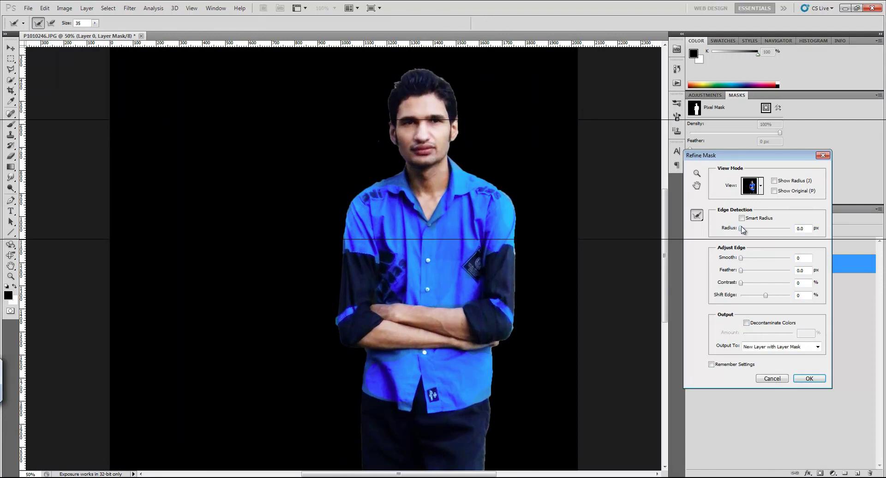
Set Radius 0.9, Smooth 6, Feather 1.4 px, Contrast 7%, Decontaminate Colors 50%, and output a new masked layer
left_click(741, 258)
left_click_drag(744, 269, 746, 270)
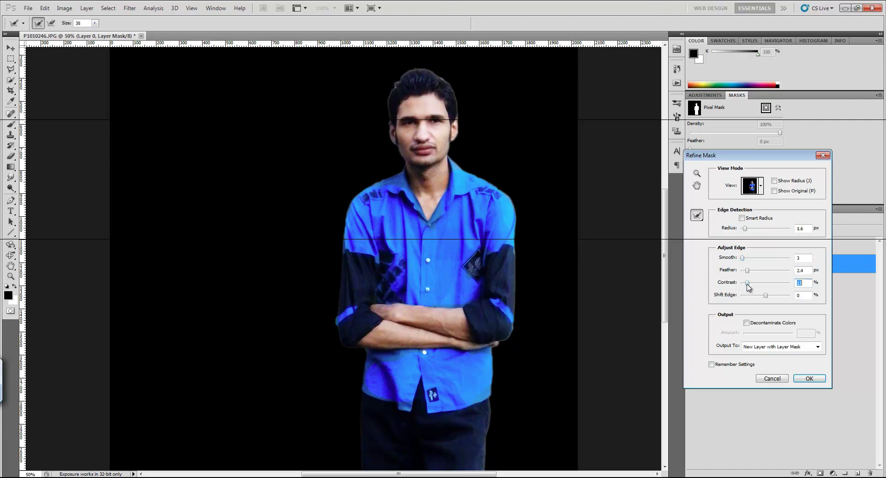
left_click_drag(748, 287, 764, 284)
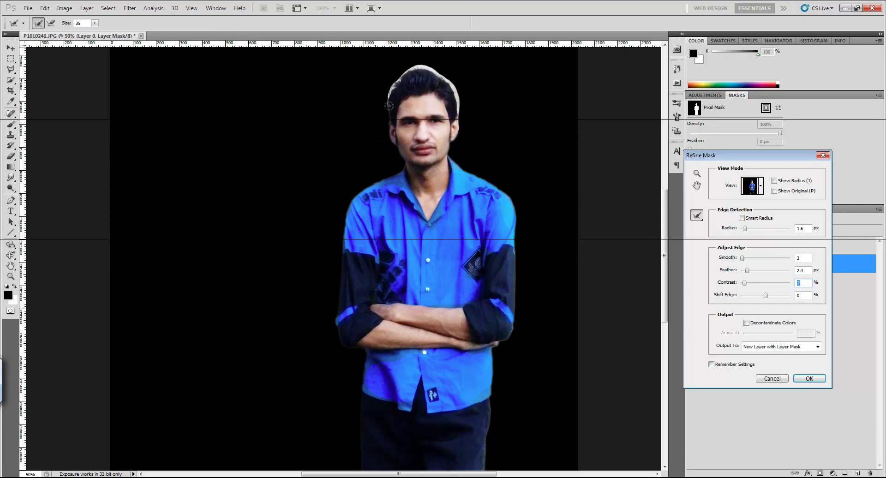
left_click_drag(388, 133, 400, 163)
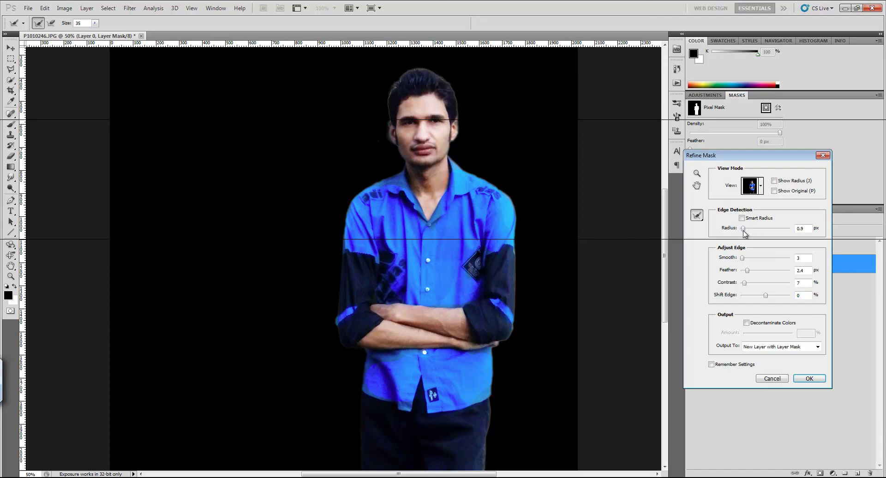
left_click_drag(743, 262, 748, 261)
left_click_drag(749, 273, 751, 273)
key("Down")
key("Down")
key("Down")
key("Up")
key("Up")
key("Up")
key("ctrl+minus")
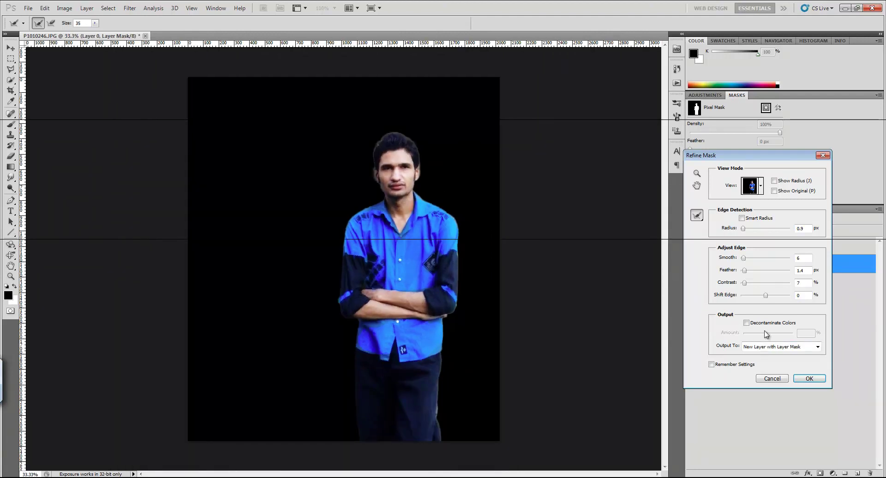
left_click(764, 323)
left_click(809, 379)
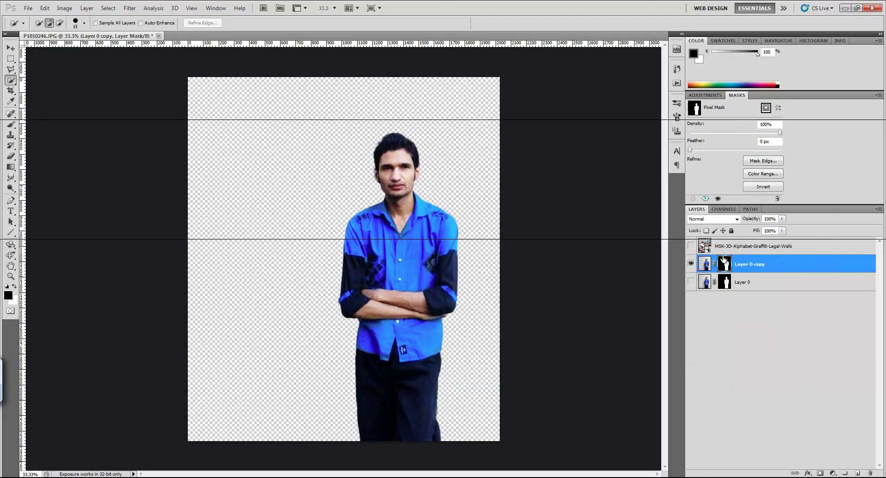
Show the graffiti layer, move the figure mask onto it and invert that mask, undoing an accidental photo inversion
left_click(690, 245)
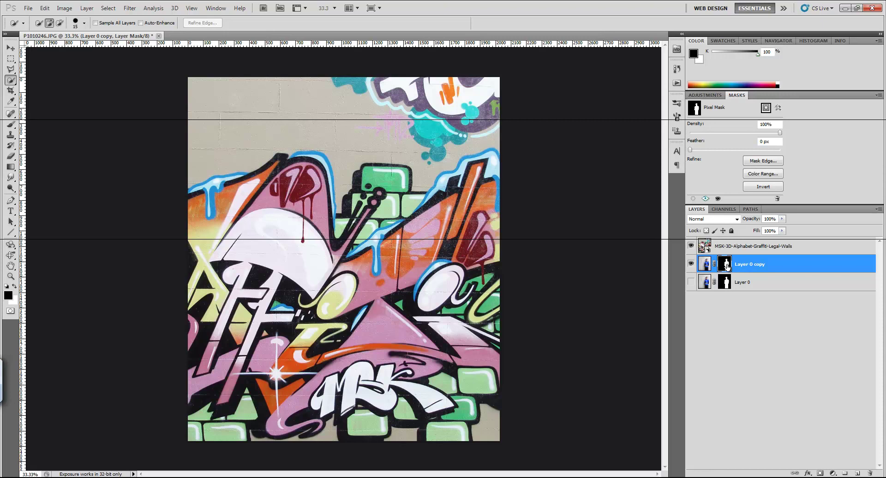
left_click_drag(725, 264, 728, 247)
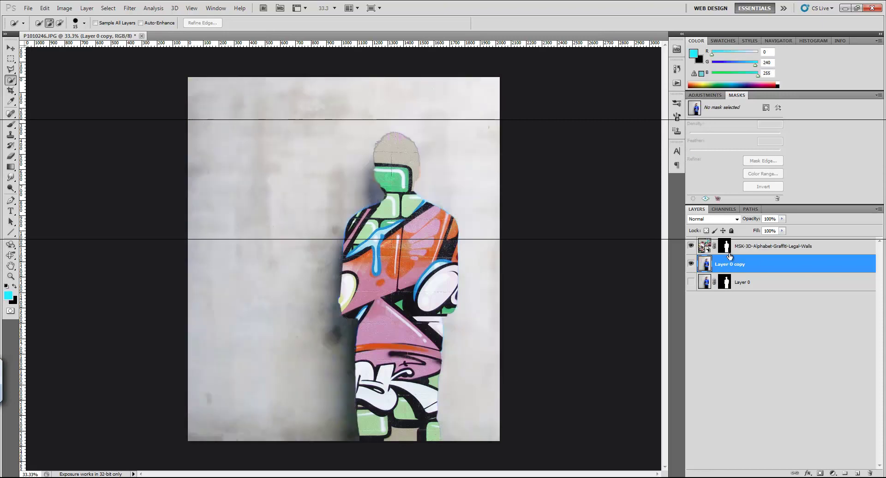
key("ctrl+i")
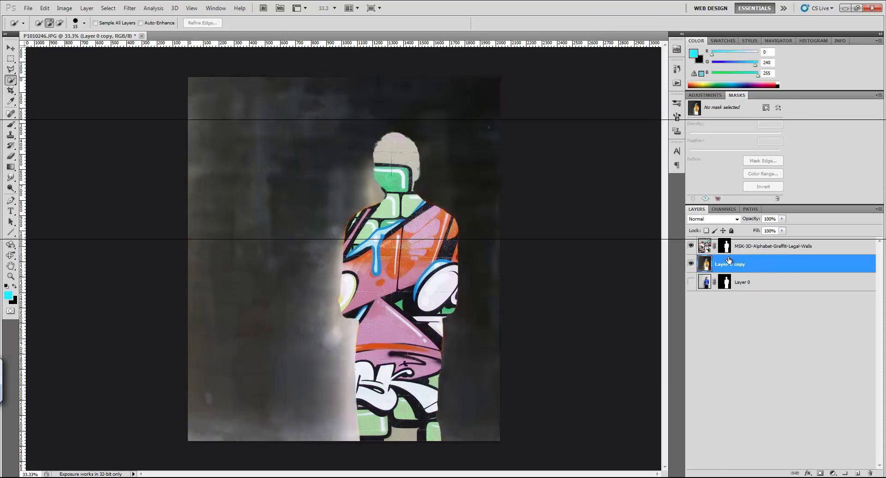
key("ctrl+o")
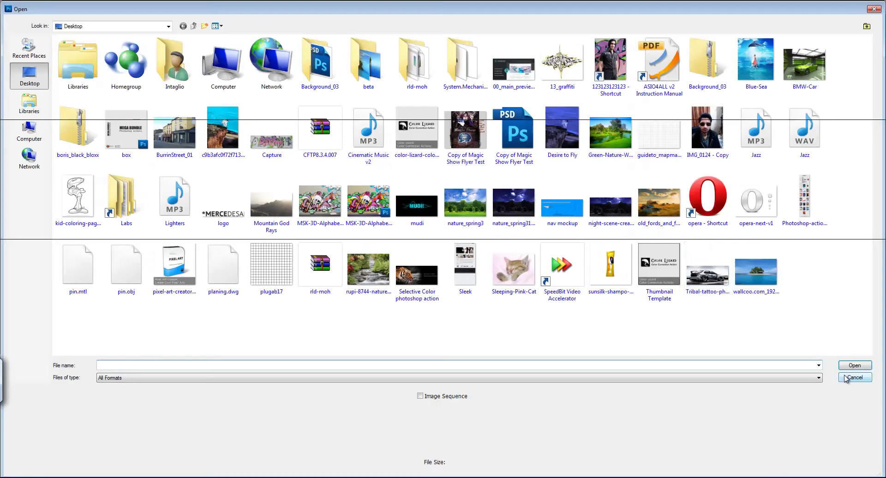
key("Escape")
key("ctrl+z")
left_click(725, 246)
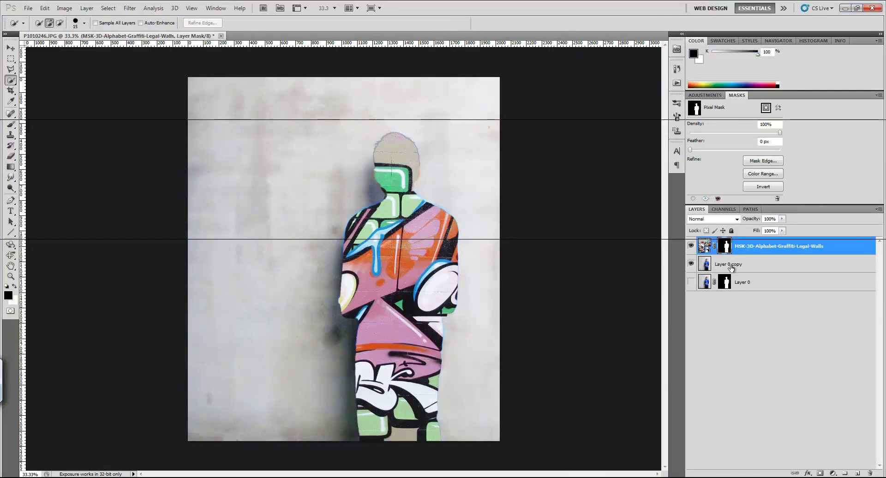
key("ctrl+i")
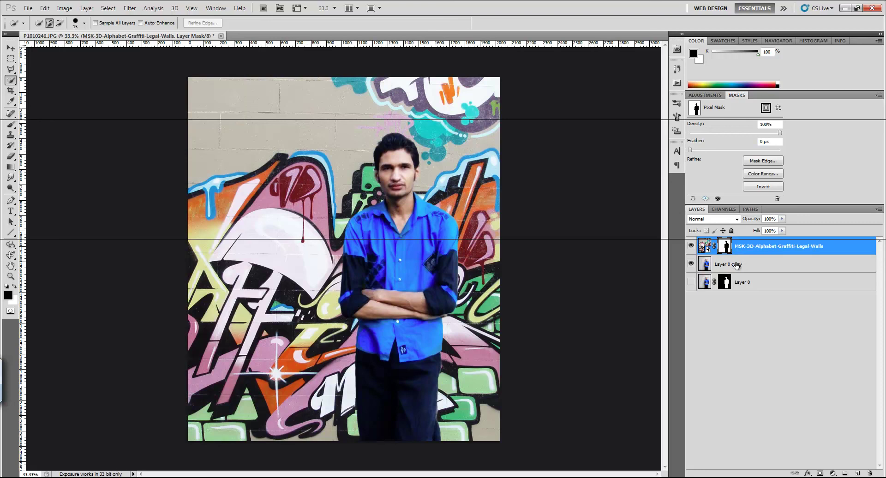
Set the graffiti layer's blend mode to Multiply
left_click(717, 219)
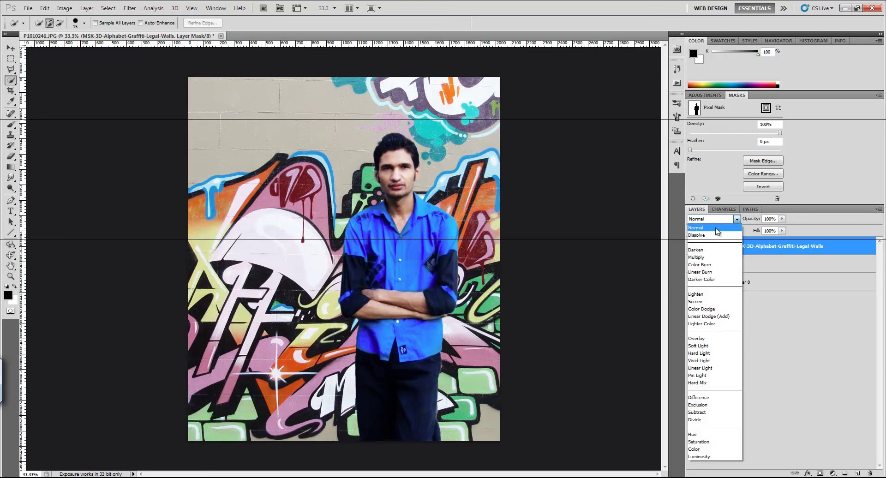
left_click(711, 262)
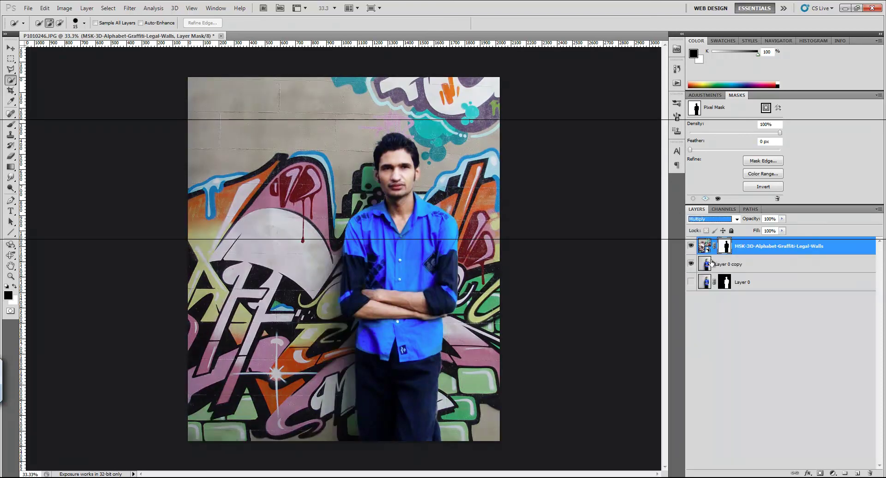
left_click(832, 473)
Add a Brightness/Contrast layer clipped to the graffiti wall with Brightness raised to 60
left_click(833, 315)
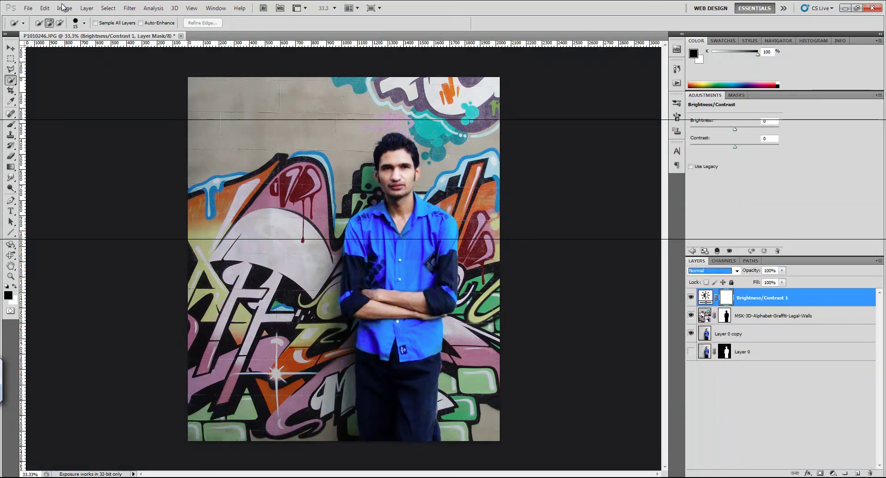
left_click(87, 8)
left_click(112, 127)
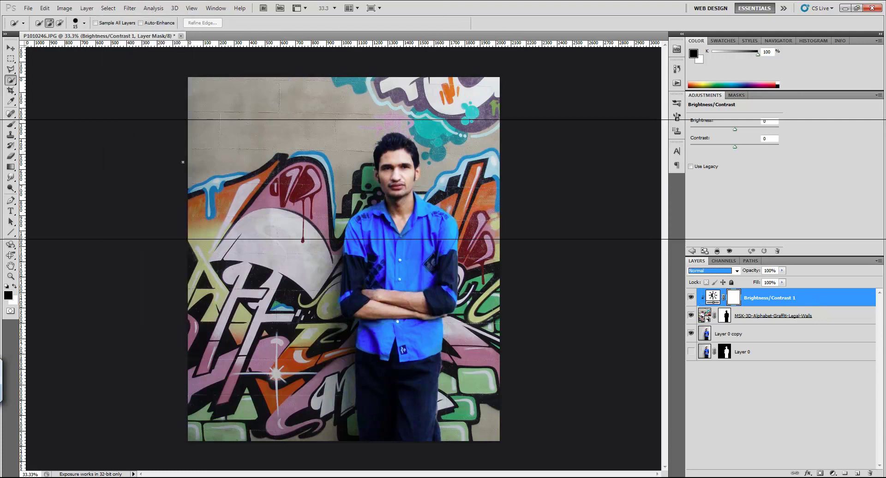
left_click_drag(735, 133, 746, 134)
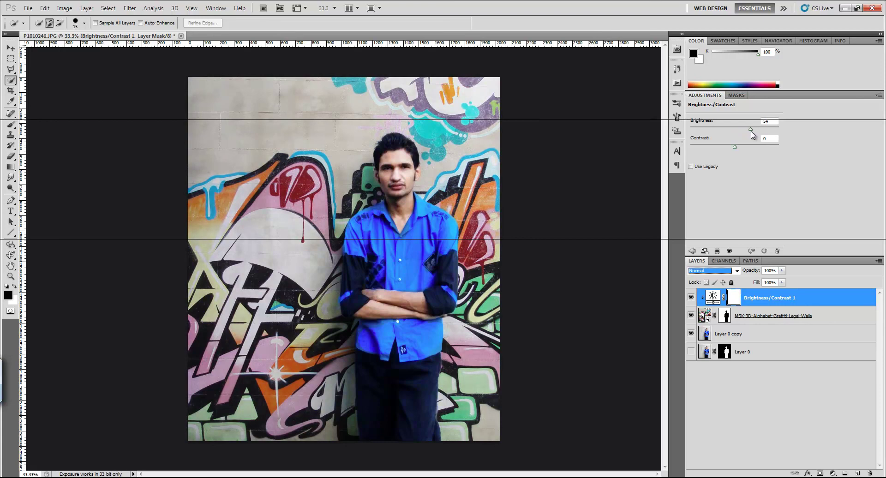
left_click_drag(752, 134, 753, 134)
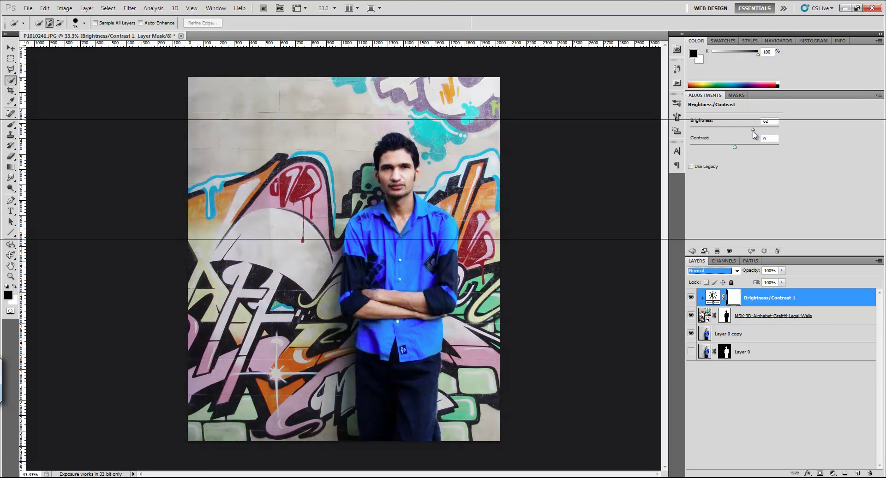
Add a Vibrance adjustment layer directly above Brightness/Contrast 1
left_click(705, 319)
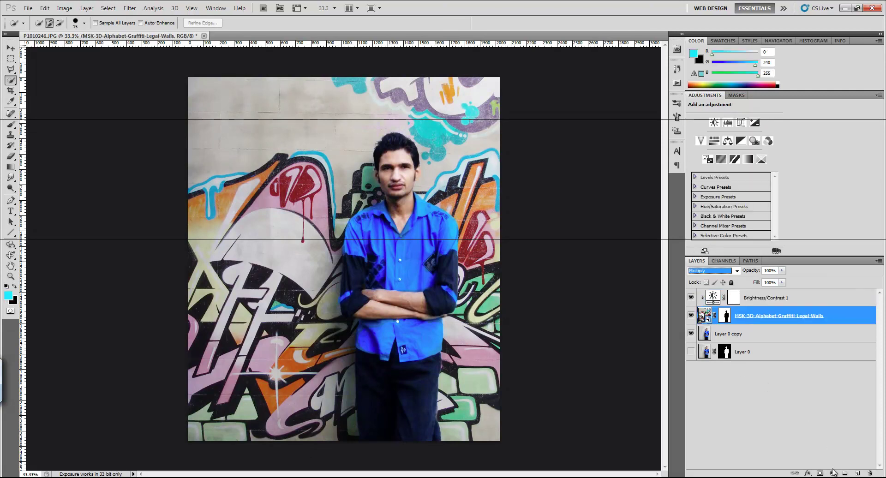
left_click(713, 298)
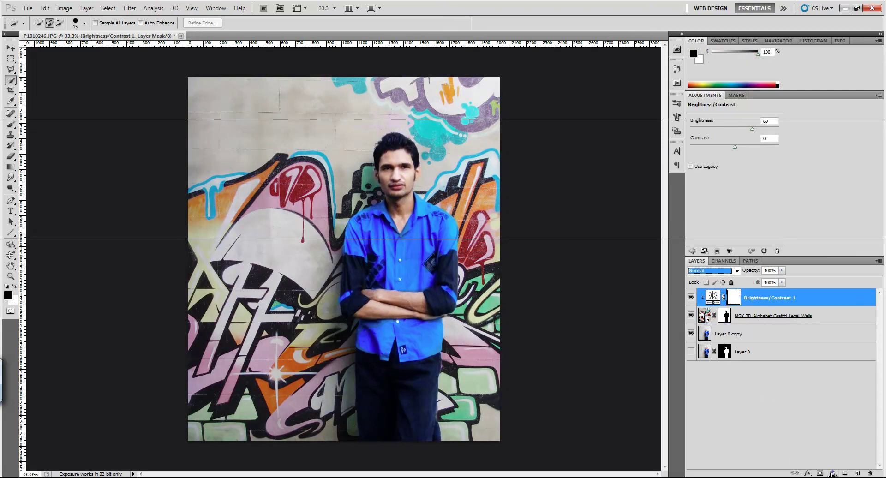
left_click(832, 473)
left_click(830, 360)
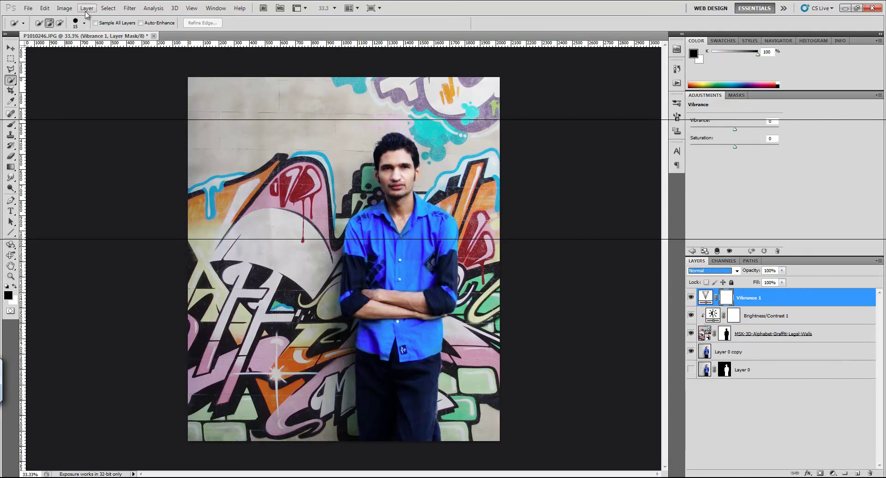
Clip Vibrance 1 to the layers below and set Vibrance +98 and Saturation +9
left_click(70, 12)
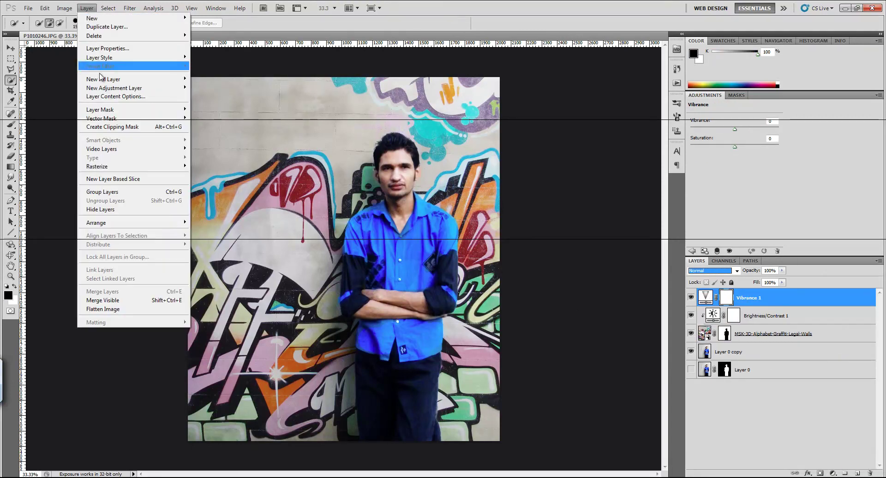
left_click(98, 127)
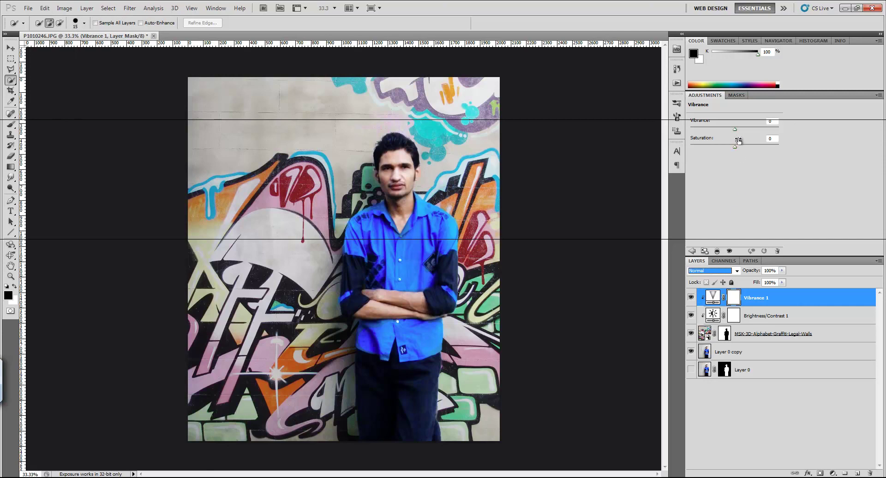
mouse_move(735, 130)
left_mouse_down()
mouse_move(769, 130)
mouse_move(741, 151)
mouse_move(770, 152)
mouse_move(750, 152)
left_mouse_up()
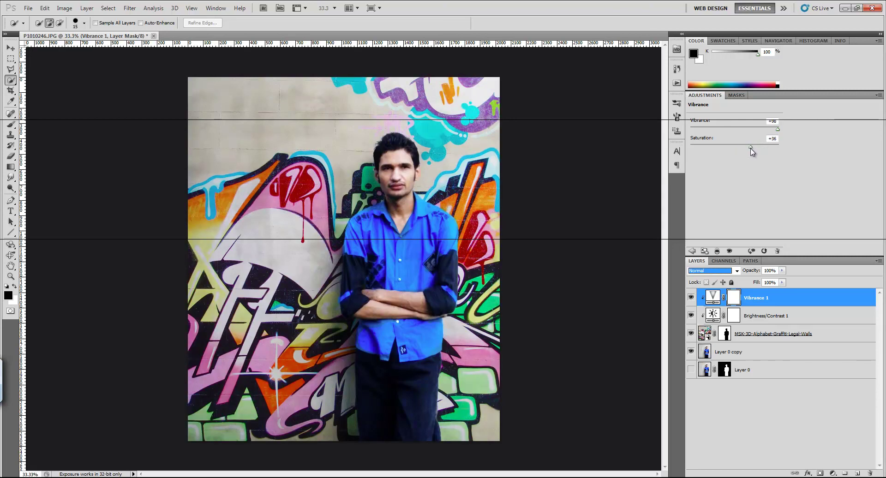
left_click_drag(746, 152, 750, 153)
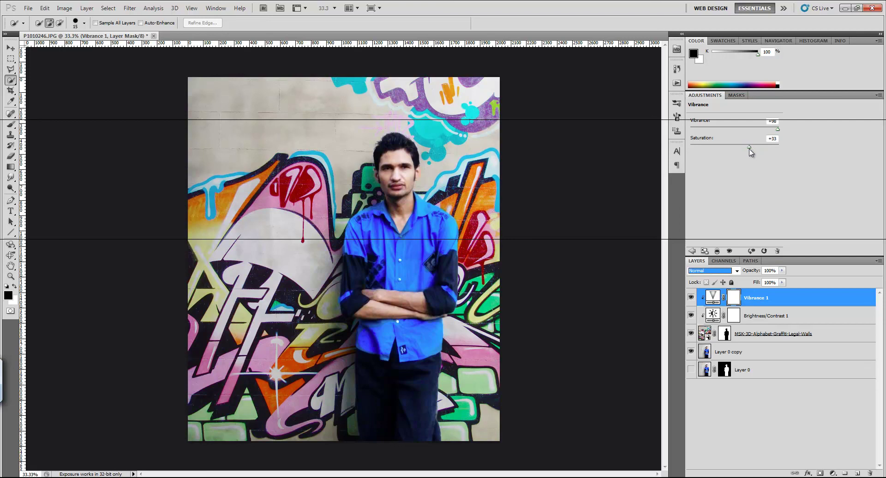
left_click(691, 298)
left_click(691, 298)
left_click(691, 298)
left_click(691, 298)
left_click_drag(746, 146, 742, 146)
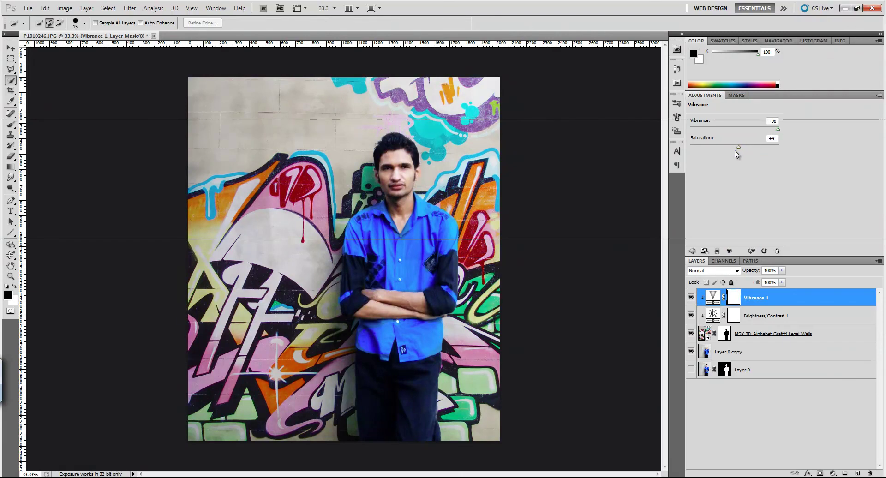
Toggle the Brightness/Contrast and graffiti layers to check the cutout, then reselect Vibrance 1
left_click(692, 315)
left_click(691, 315)
left_click(691, 333)
left_click(691, 333)
left_click(690, 334)
double_click(697, 332)
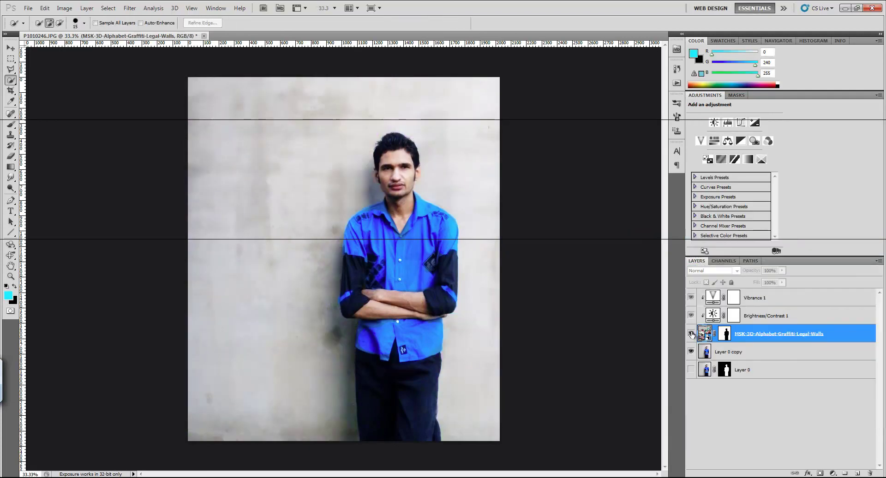
left_click(690, 333)
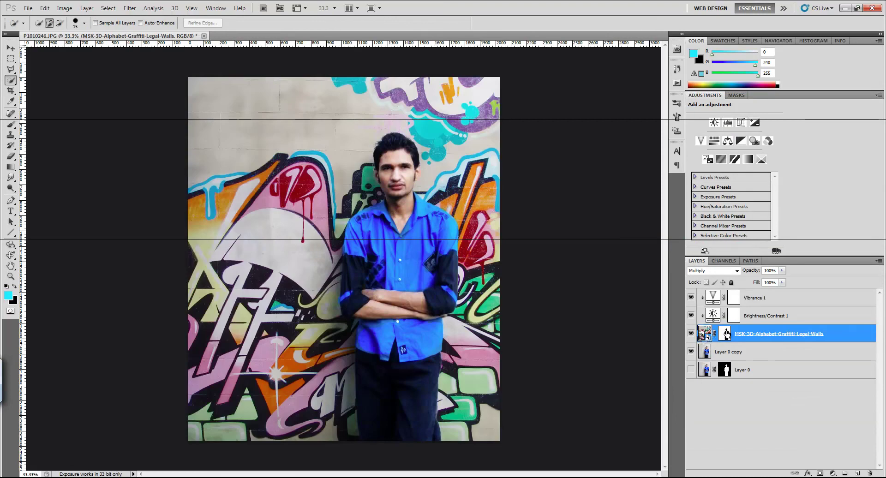
left_click(747, 297)
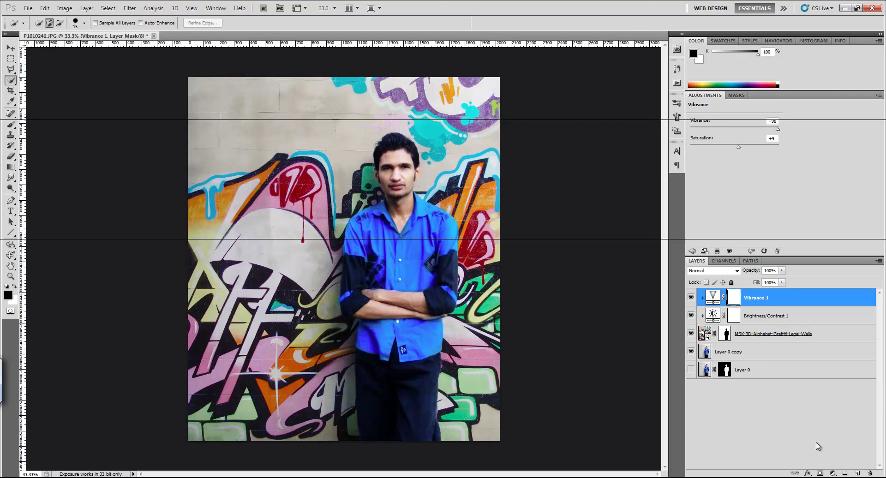
Add a Gradient Map adjustment layer using the Black, White gradient preset
left_click(833, 474)
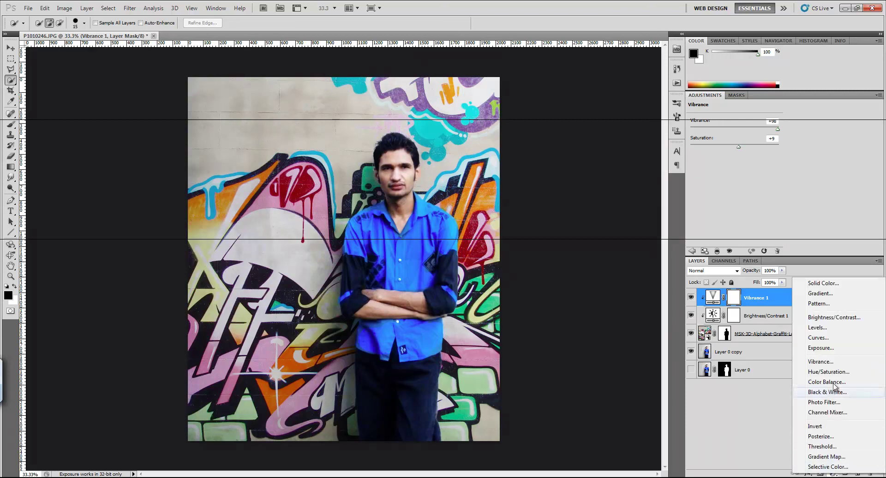
left_click(836, 457)
left_click(753, 125)
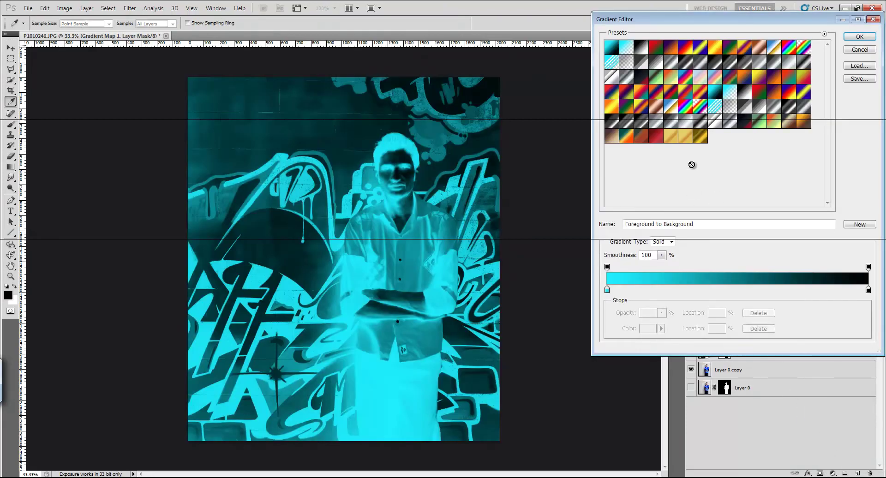
left_click(655, 60)
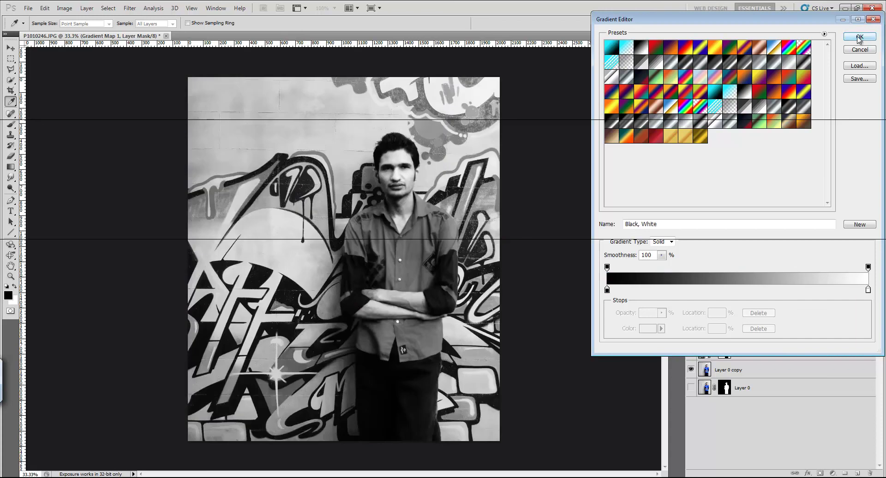
left_click(860, 36)
Blend the Gradient Map in Soft Light at 26% opacity and toggle it to compare
left_click(727, 271)
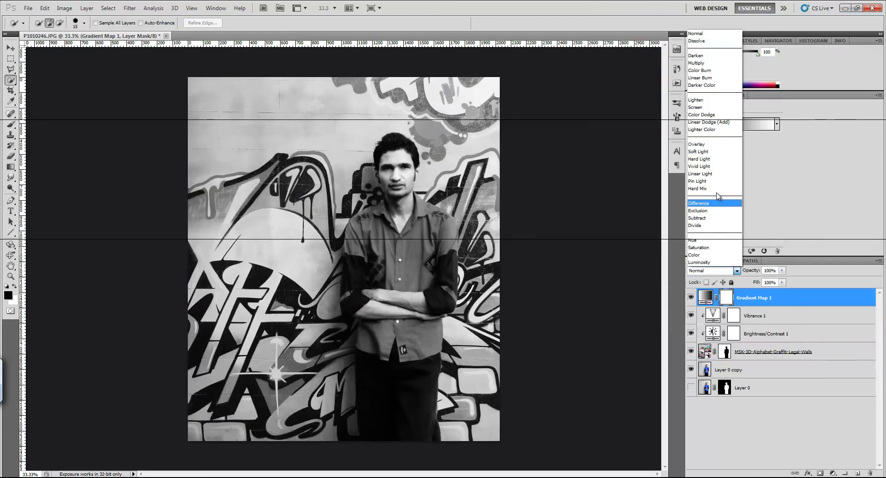
left_click(716, 153)
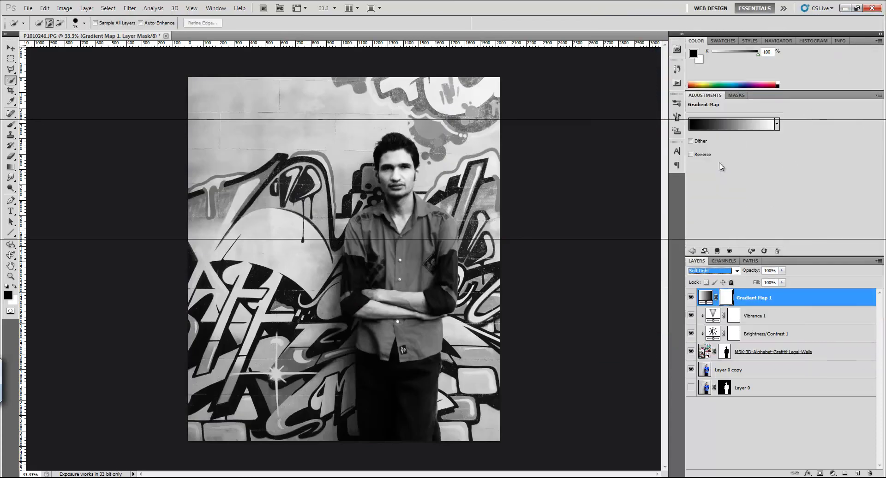
left_click(781, 270)
left_click_drag(783, 282, 752, 285)
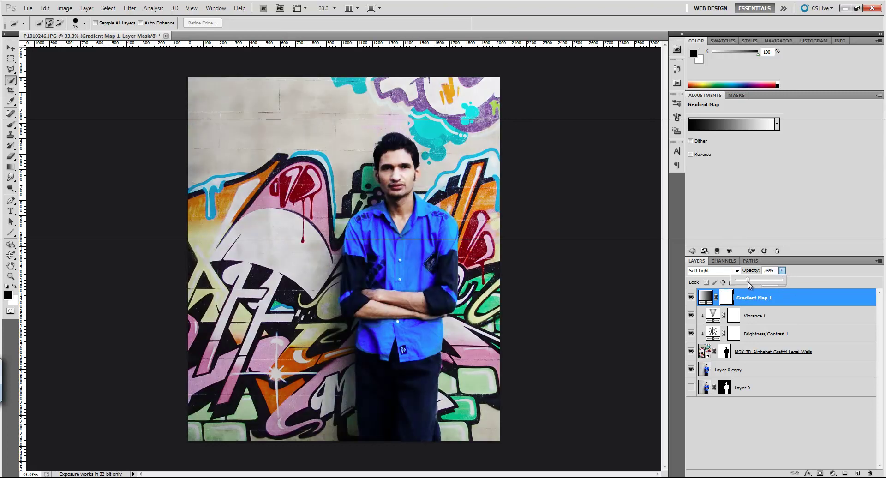
left_click(790, 260)
left_click(691, 297)
left_click(690, 297)
left_click(691, 298)
left_click(692, 297)
scroll(513, 248, "up", 1)
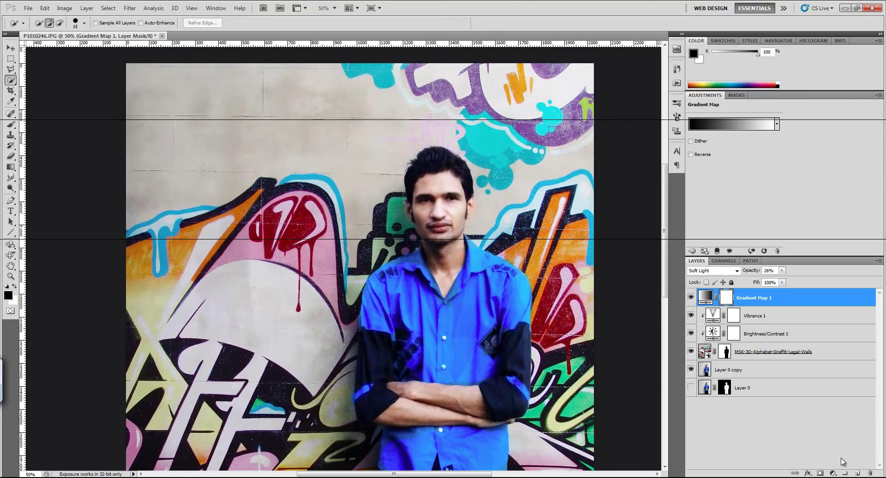
Add a new empty layer and set up the Brush tool at 30 px
left_click(853, 473)
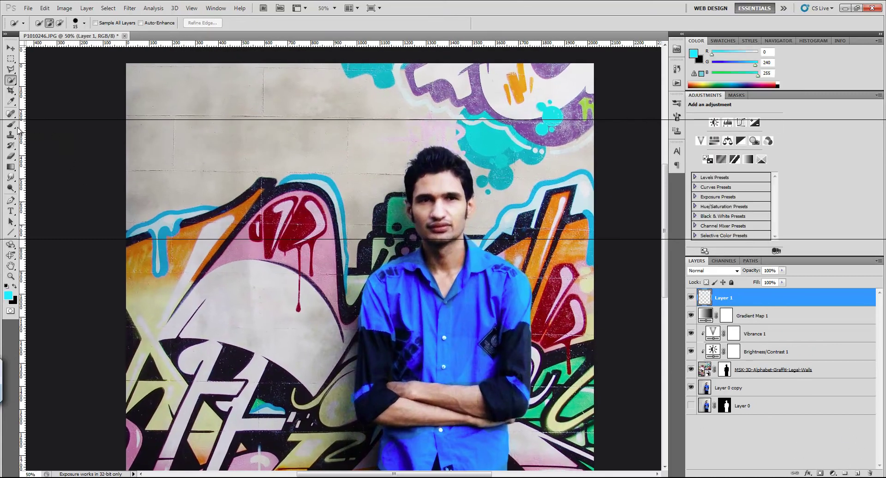
key("b")
left_click(48, 23)
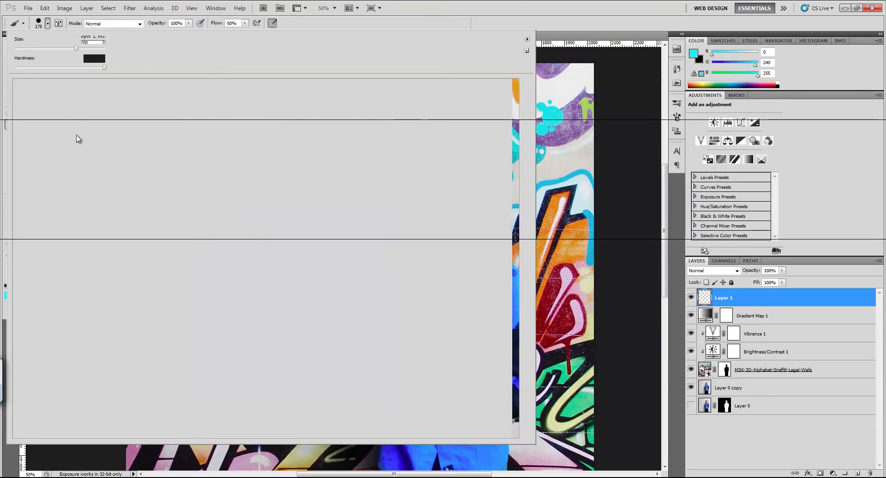
key("Return")
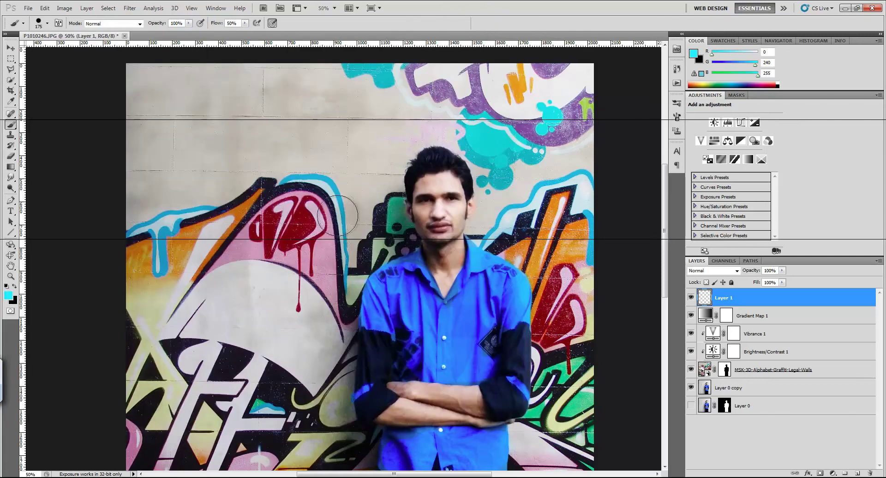
key("bracketleft")
key("bracketleft")
key("bracketleft")
key("bracketleft")
key("bracketleft")
key("bracketleft")
key("bracketleft")
key("bracketleft")
Paint cyan tag letters, two dots and a small P-shaped loop on the upper-left wall
mouse_move(184, 177)
left_mouse_down()
mouse_move(170, 162)
mouse_move(192, 127)
left_mouse_up()
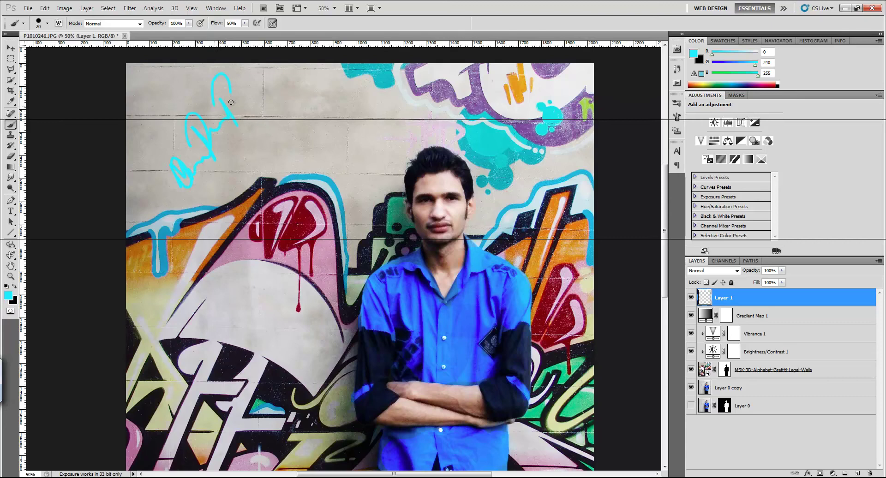
left_click(262, 127)
left_click(271, 141)
left_click_drag(274, 129, 280, 130)
Rotate the cyan tag about 19 degrees clockwise and apply the transform
key("ctrl+minus")
key("ctrl+minus")
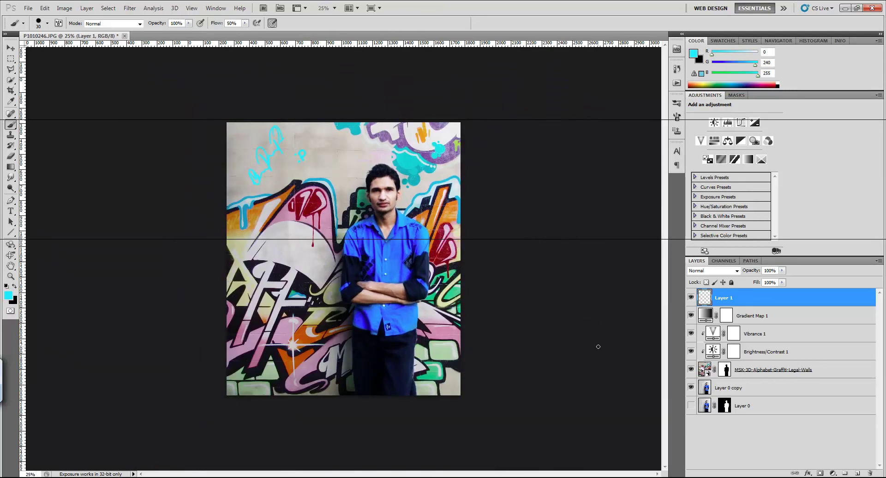
key("ctrl+t")
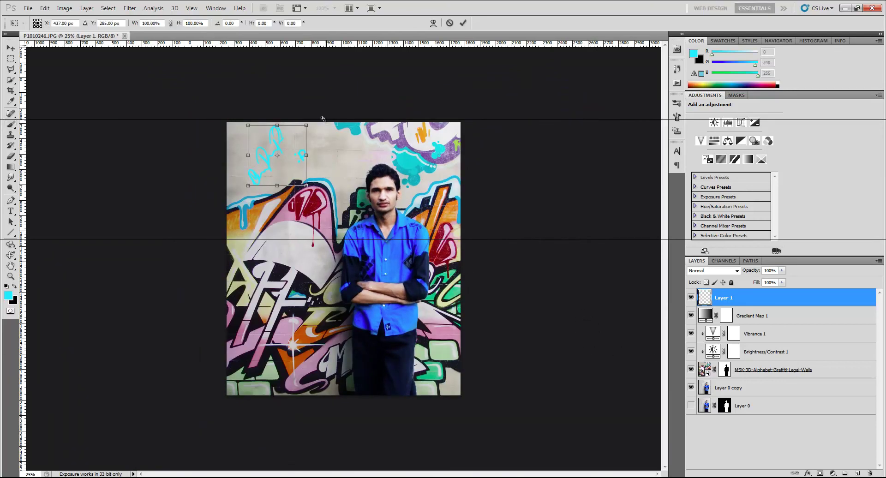
left_click_drag(314, 123, 322, 138)
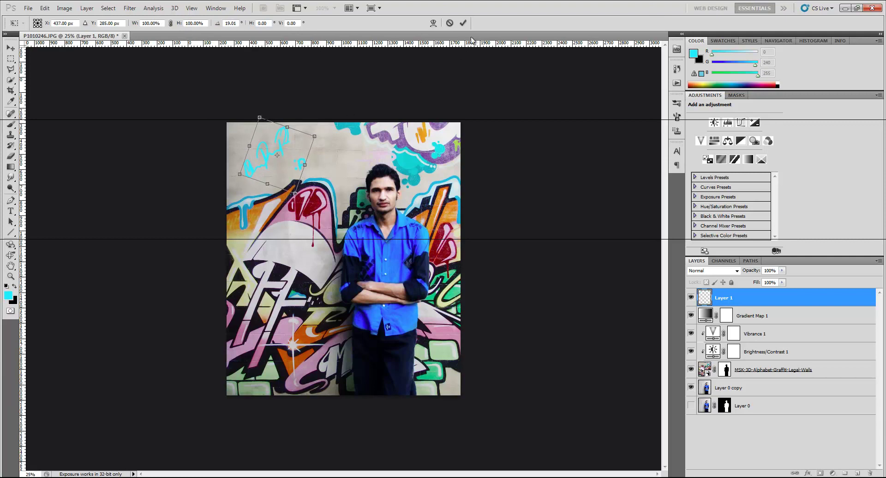
left_click(463, 23)
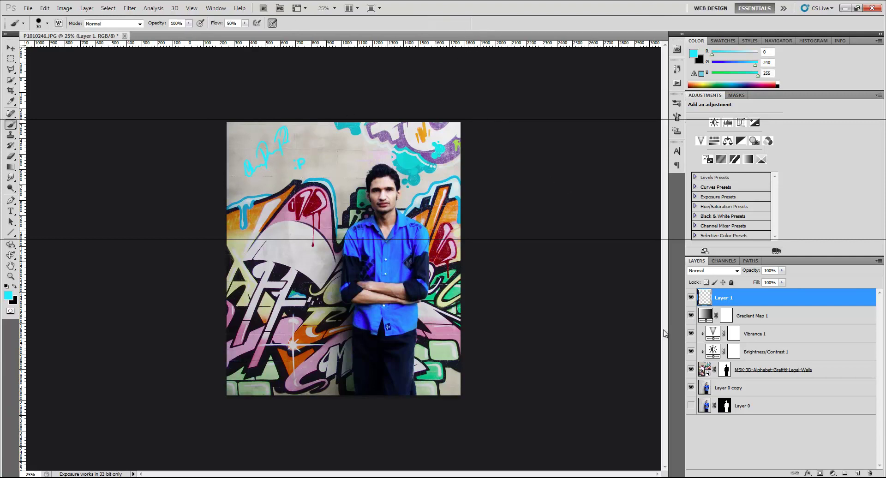